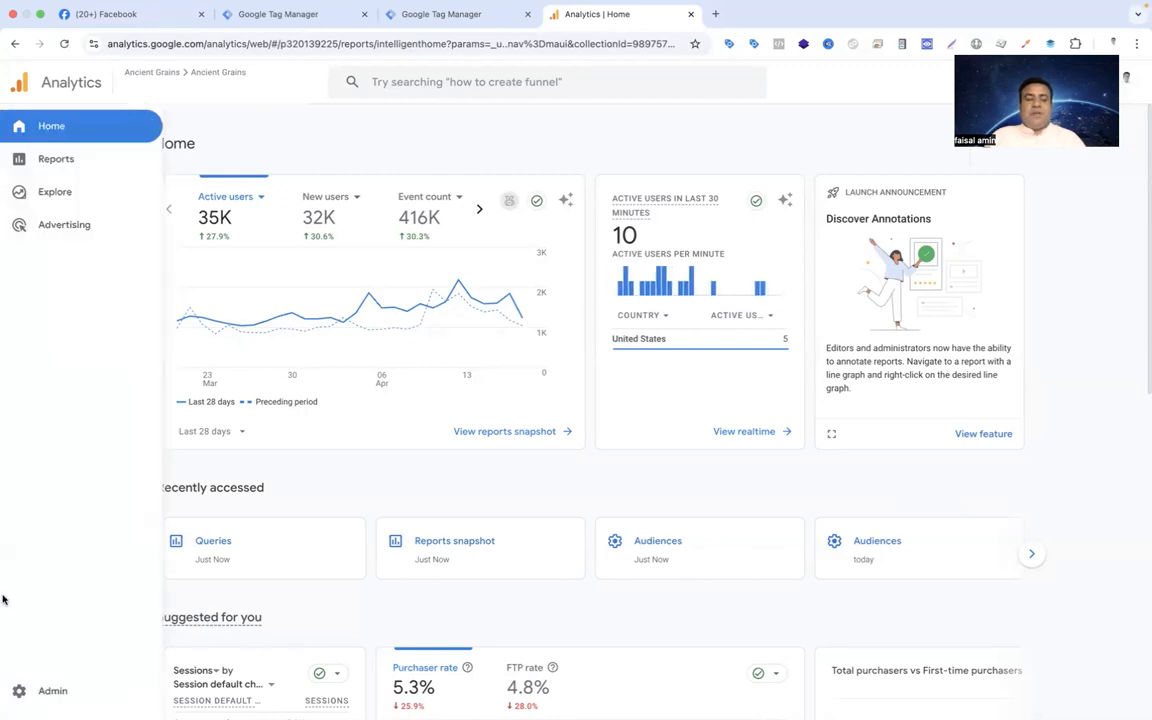
# Start building a custom audience from scratch in the property's Audiences admin settings.
pyautogui.click(55, 691)
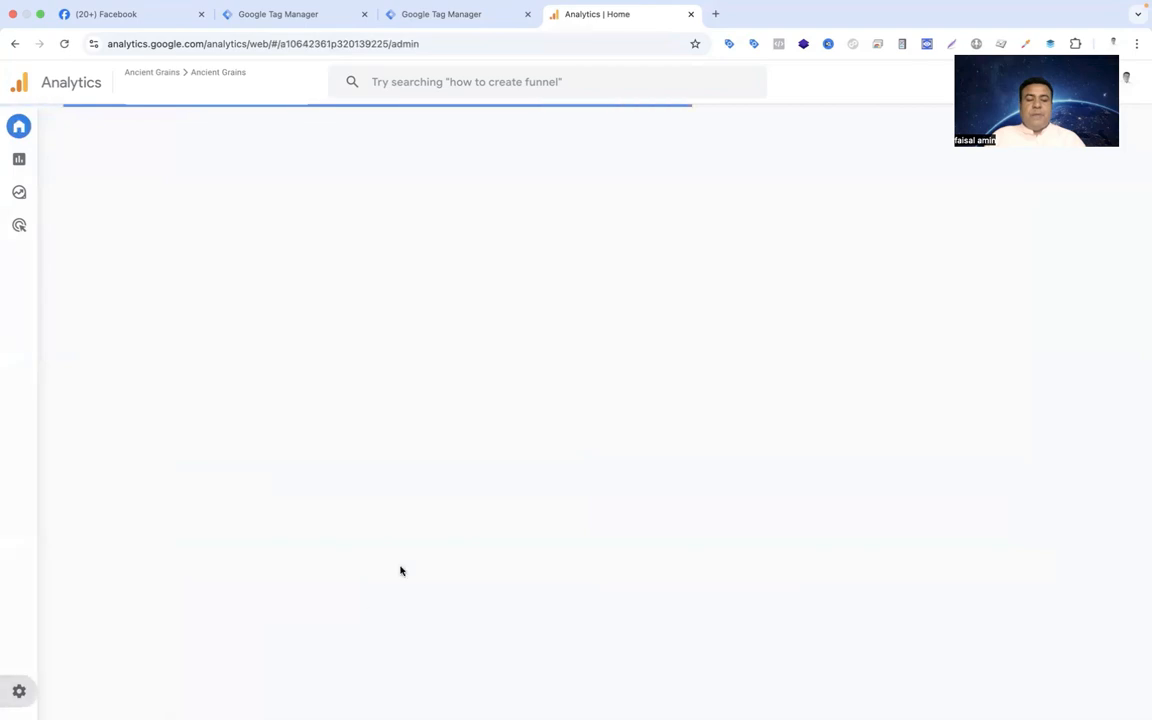
pyautogui.scroll(-1, 416, 562)
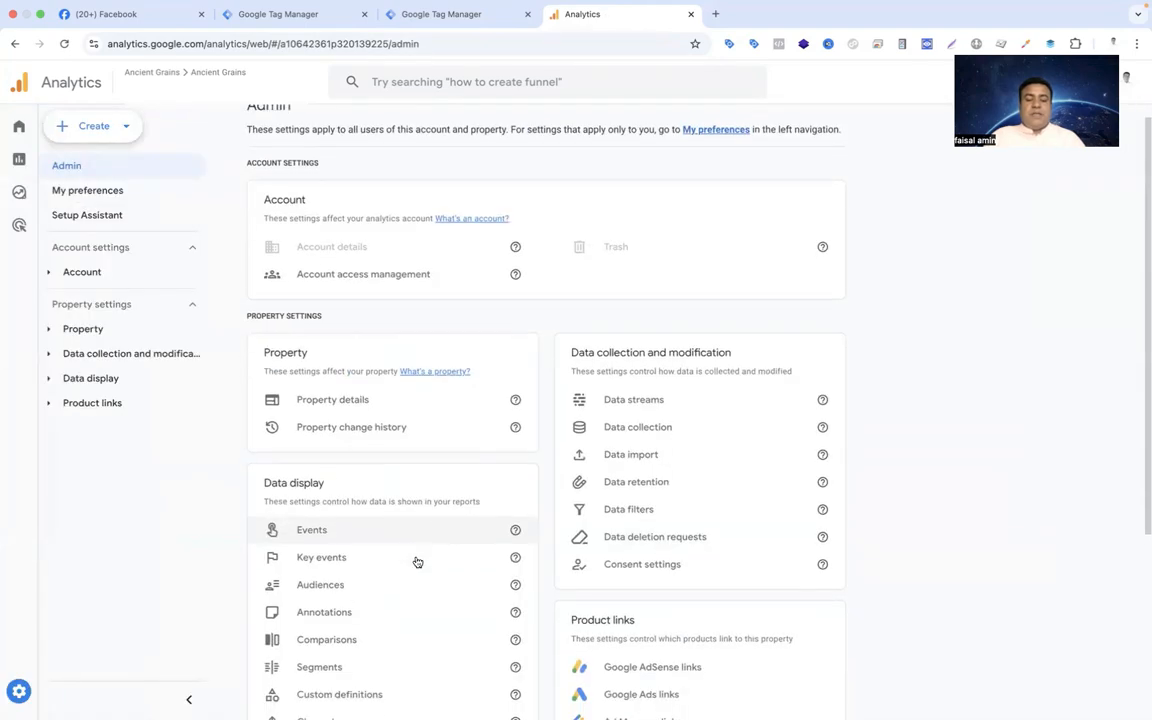
pyautogui.click(328, 580)
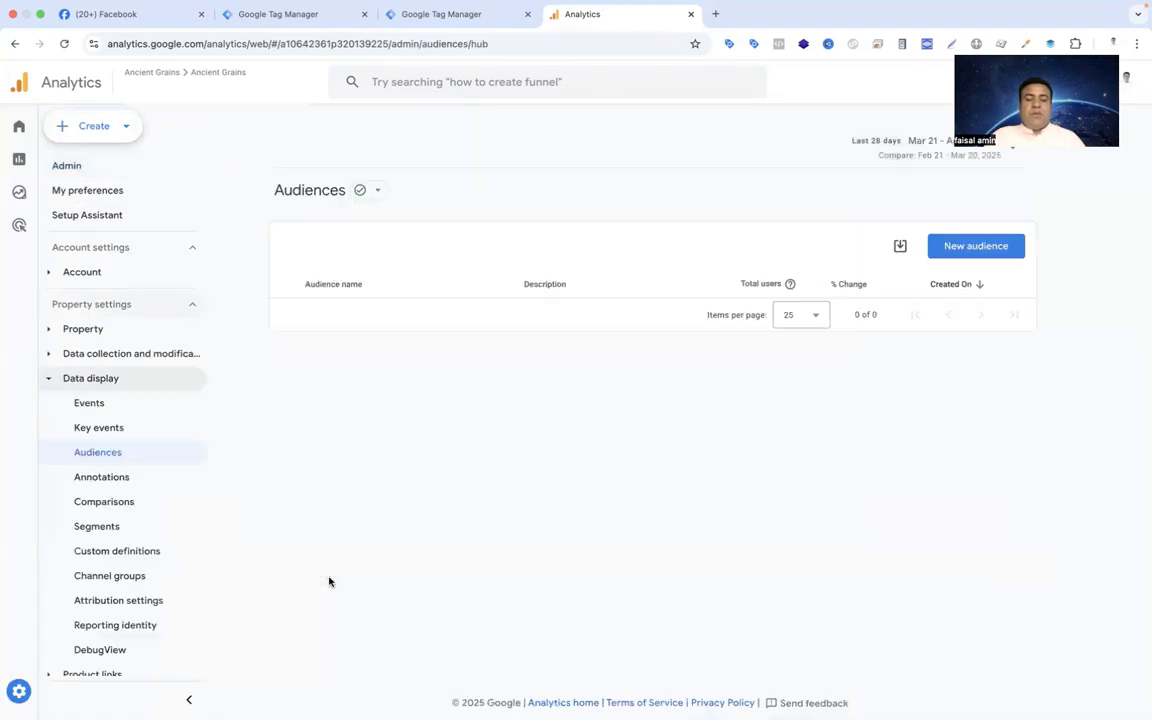
pyautogui.click(969, 248)
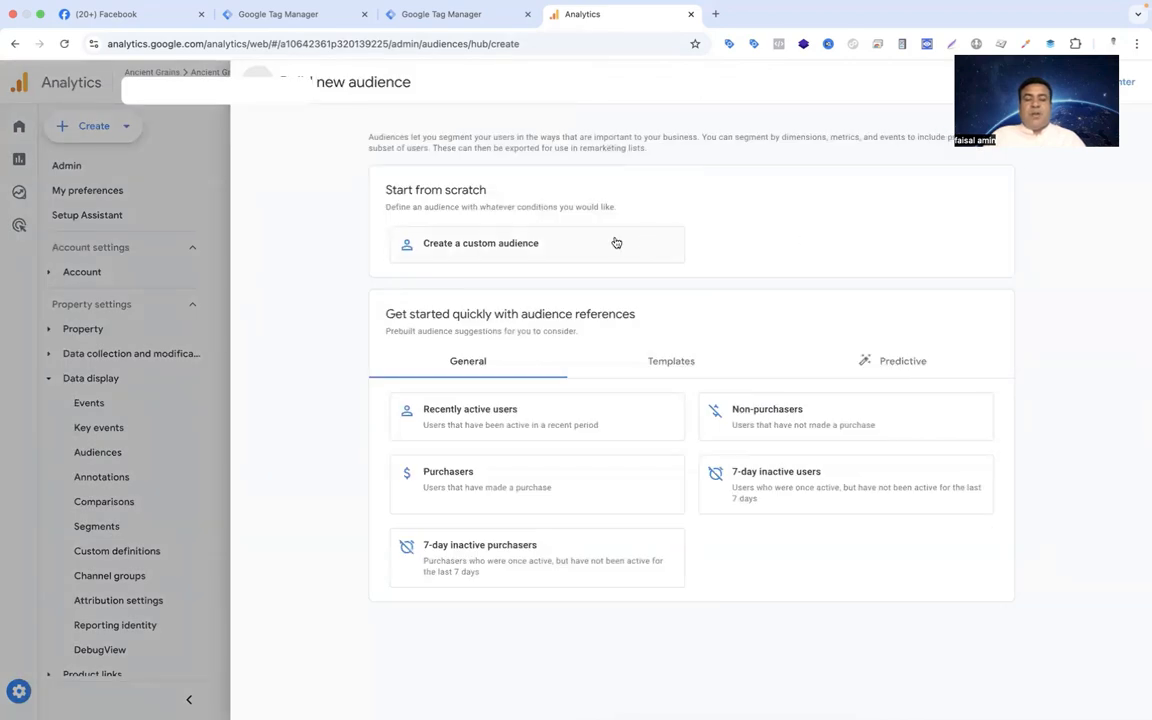
pyautogui.click(507, 248)
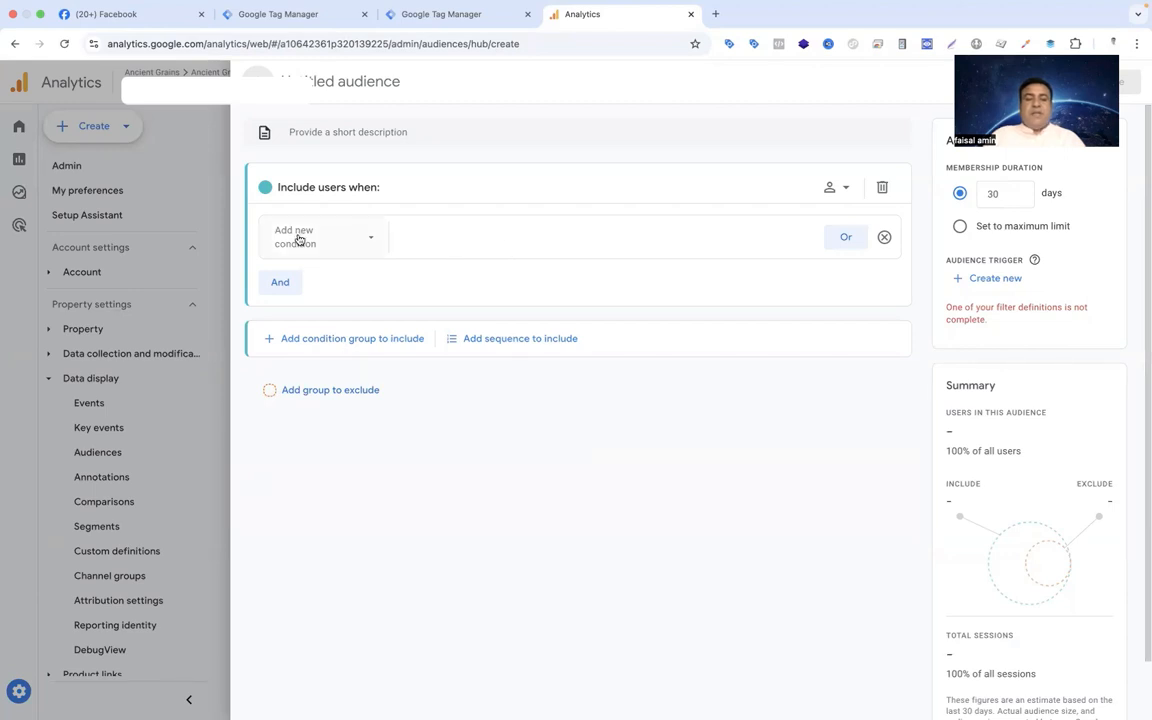
# Set the first include condition to the traffic source dimension Session source / medium.
pyautogui.click(368, 241)
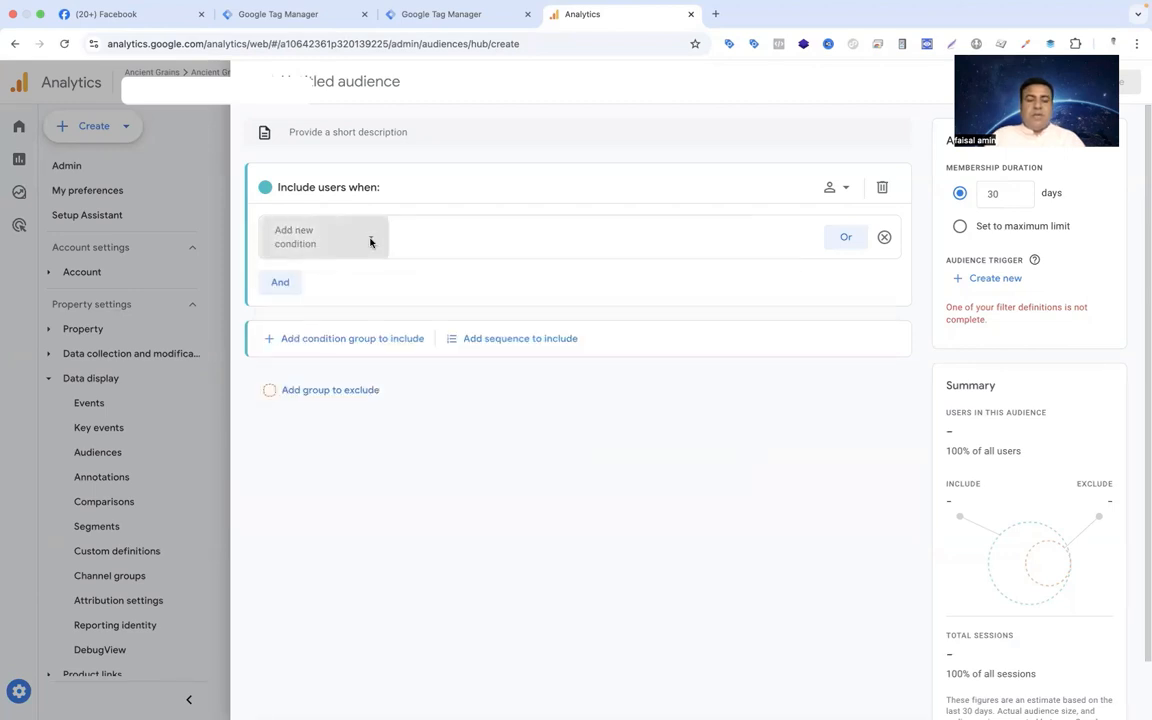
pyautogui.scroll(-5, 350, 401)
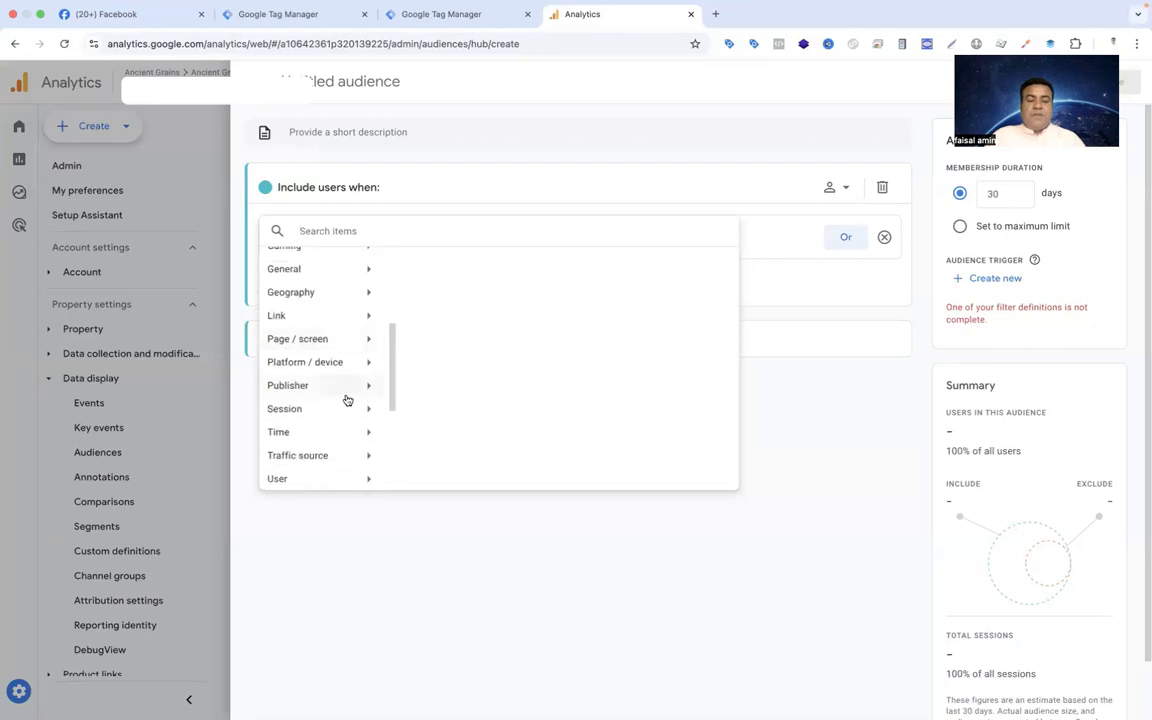
pyautogui.scroll(-3, 347, 400)
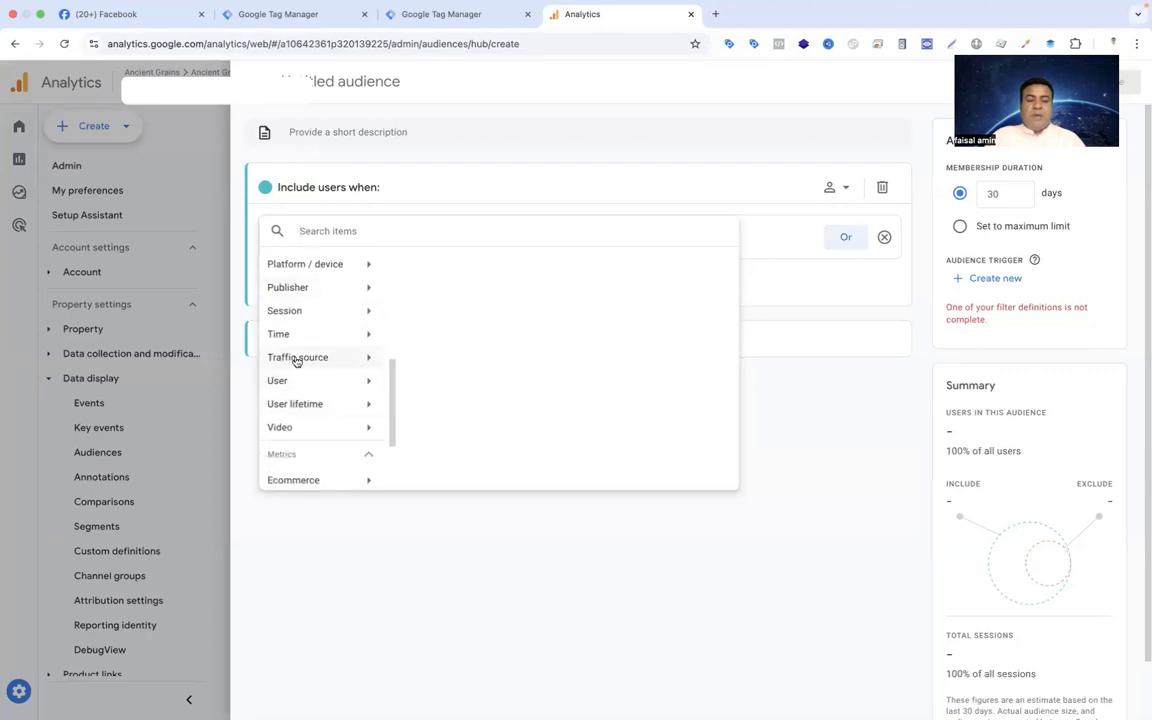
pyautogui.click(349, 360)
pyautogui.scroll(-1, 524, 406)
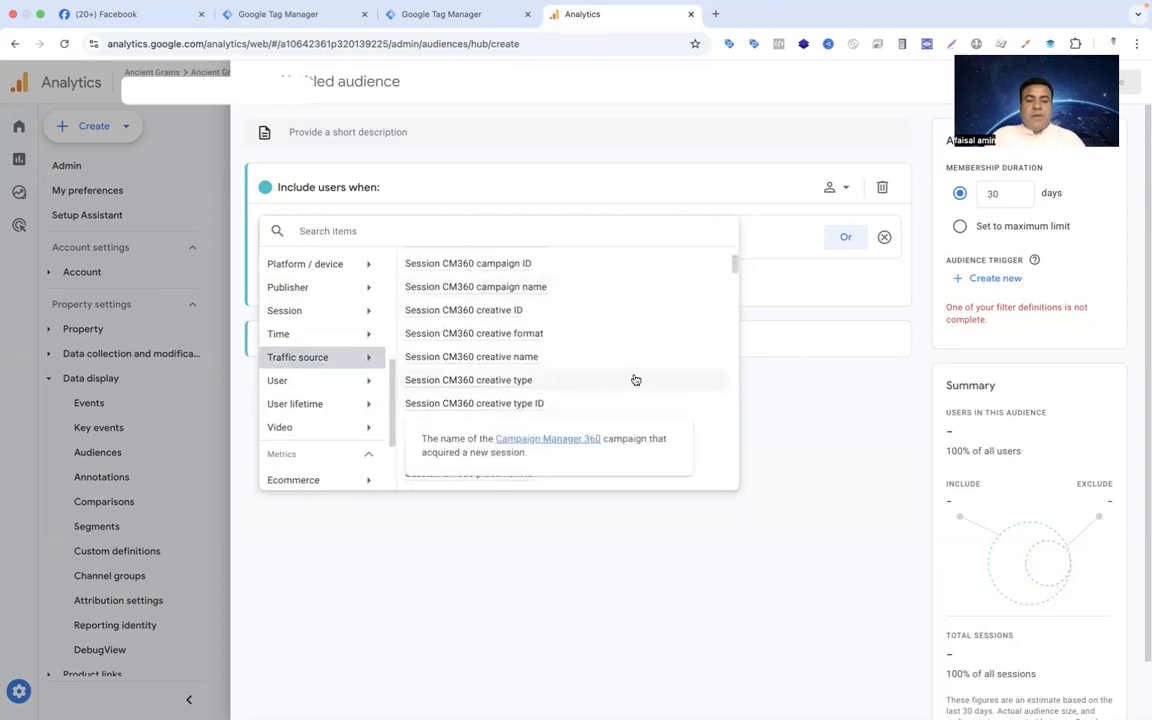
pyautogui.scroll(-5, 635, 380)
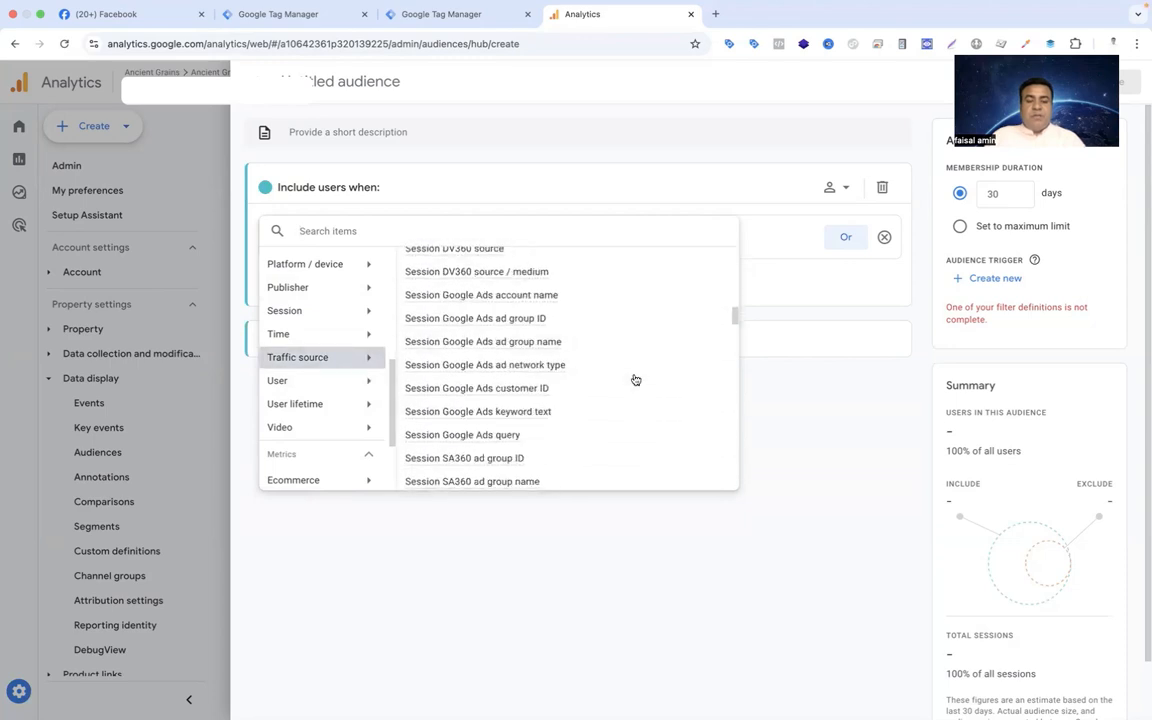
pyautogui.scroll(-8, 635, 380)
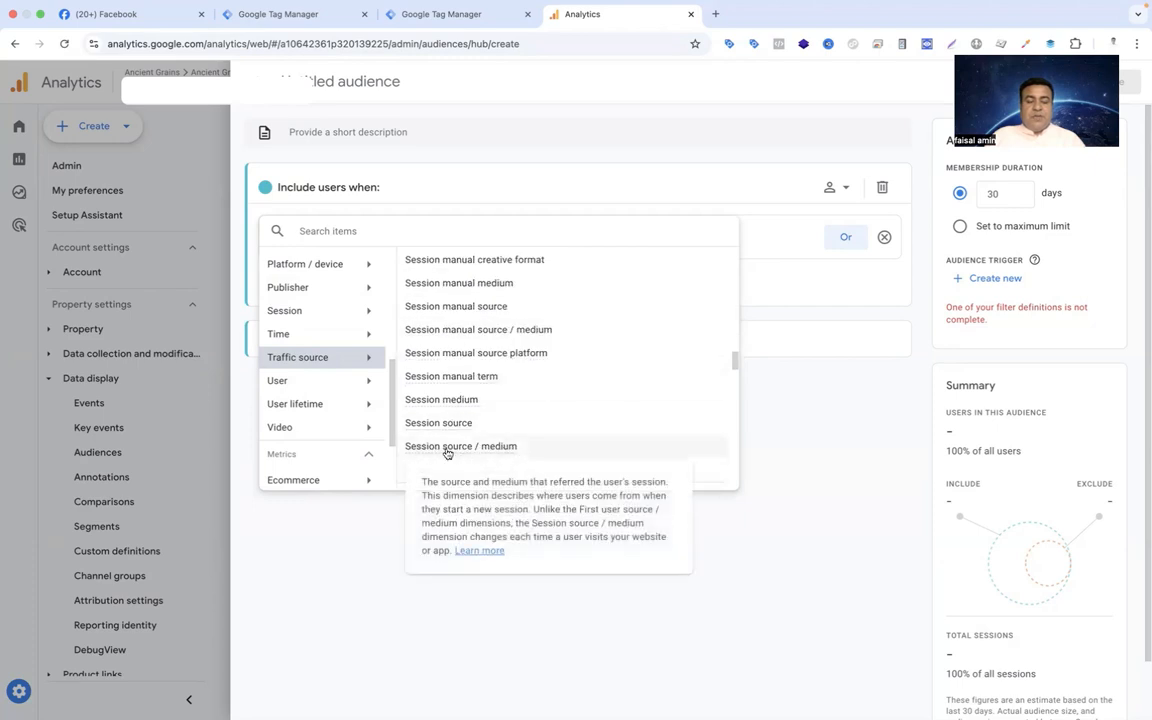
pyautogui.click(446, 452)
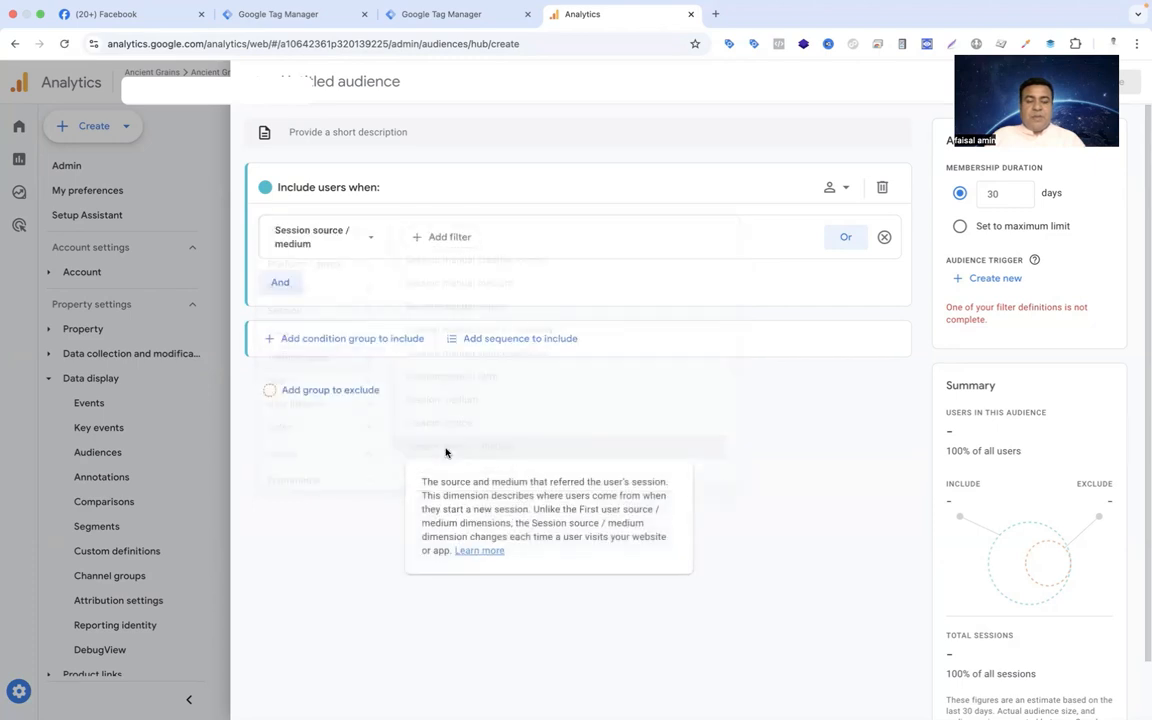
pyautogui.click(450, 240)
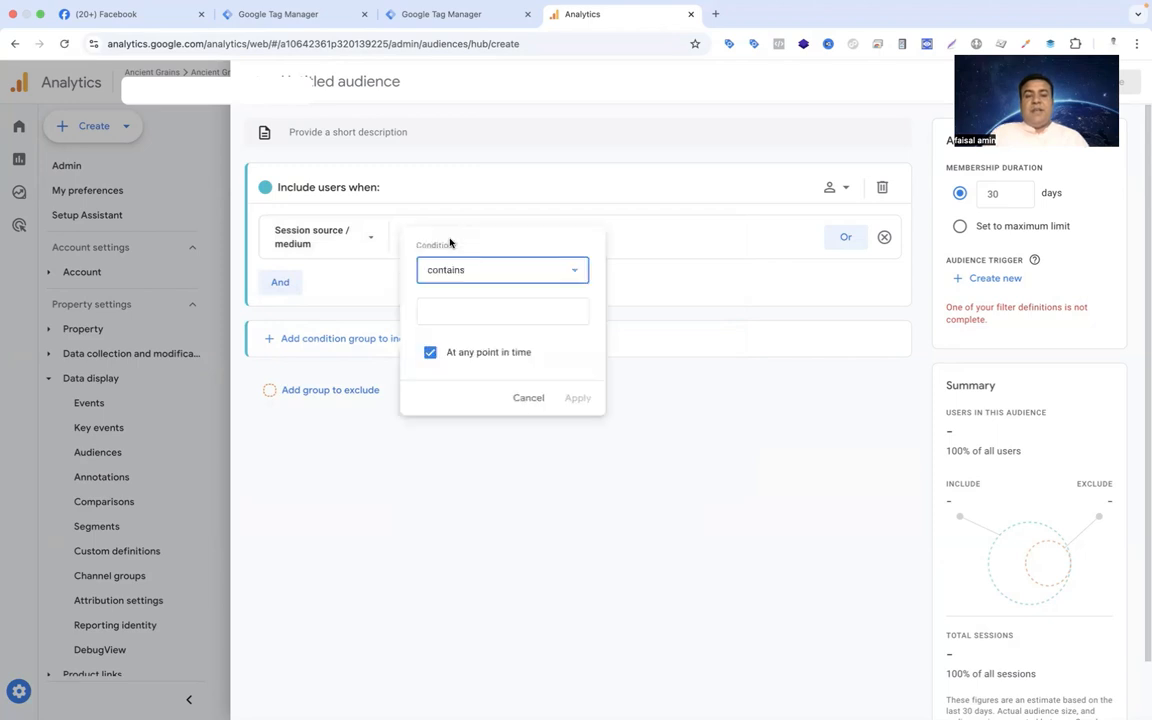
pyautogui.click(470, 312)
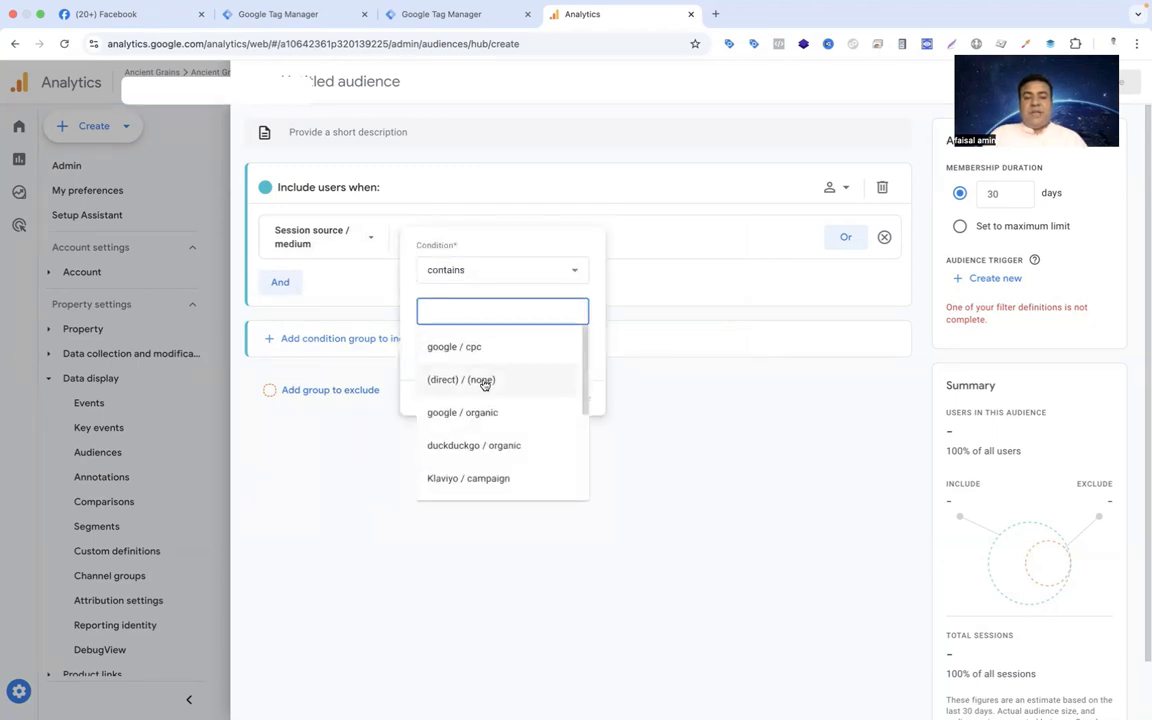
pyautogui.scroll(-1, 506, 440)
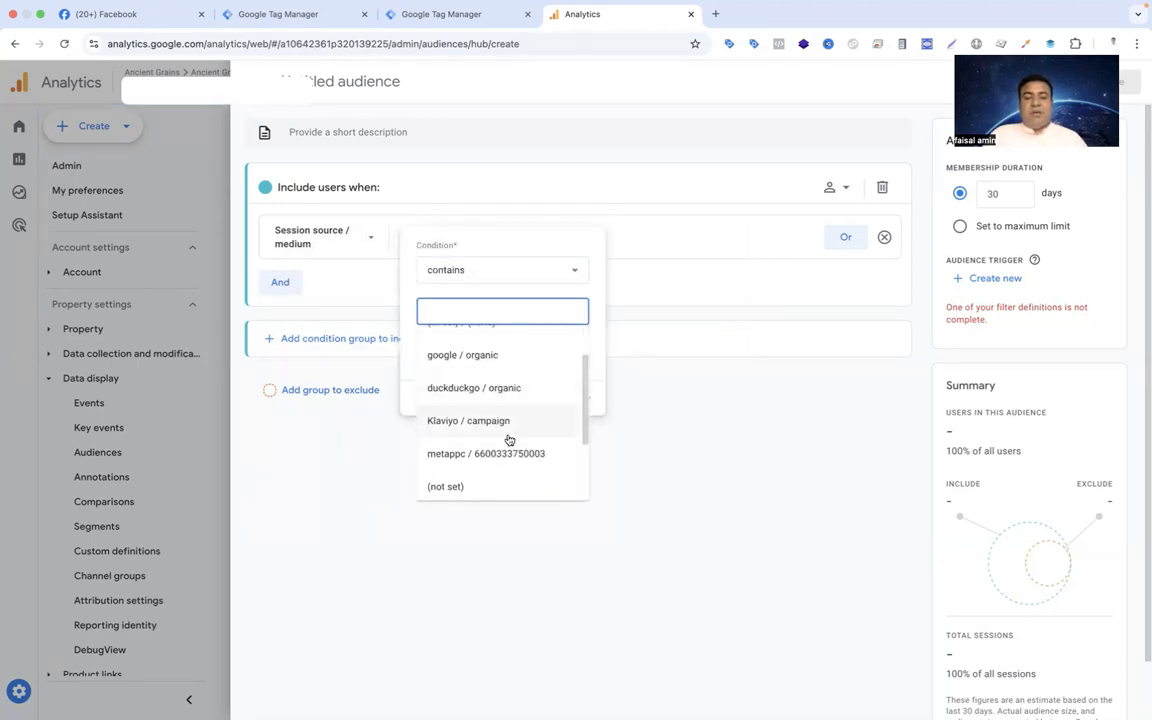
pyautogui.click(454, 455)
pyautogui.click(578, 399)
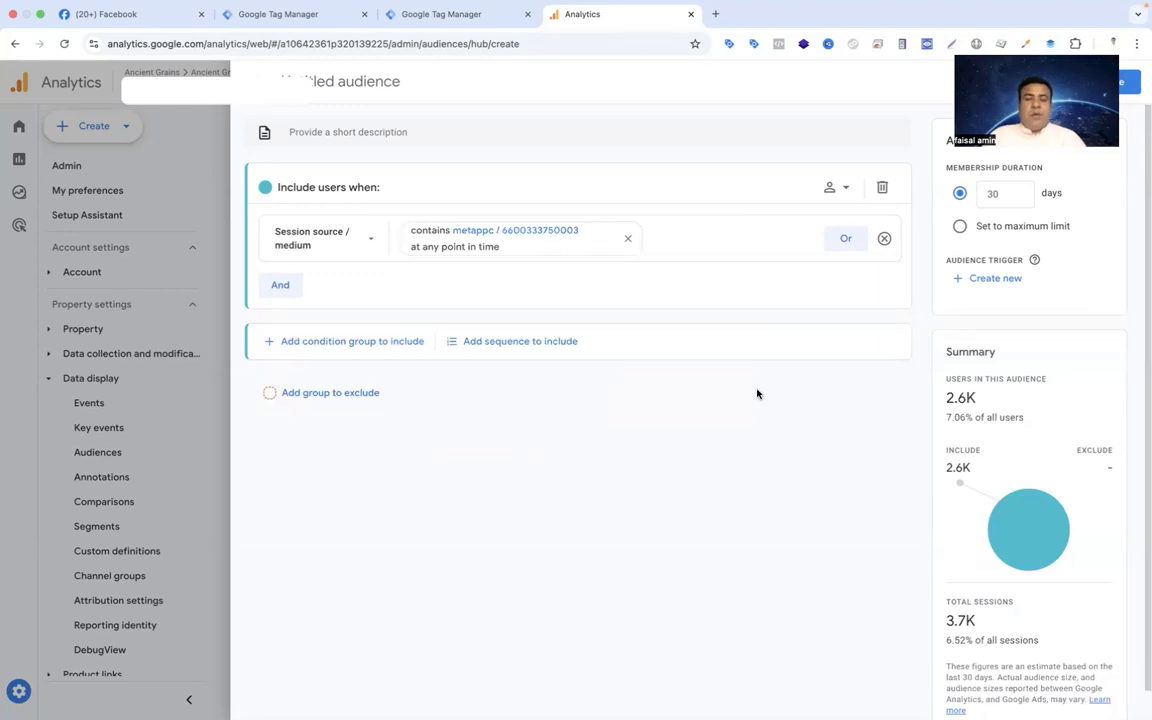
# Add the begin_checkout event as an AND condition and check the estimated number of users in the audience.
pyautogui.click(280, 286)
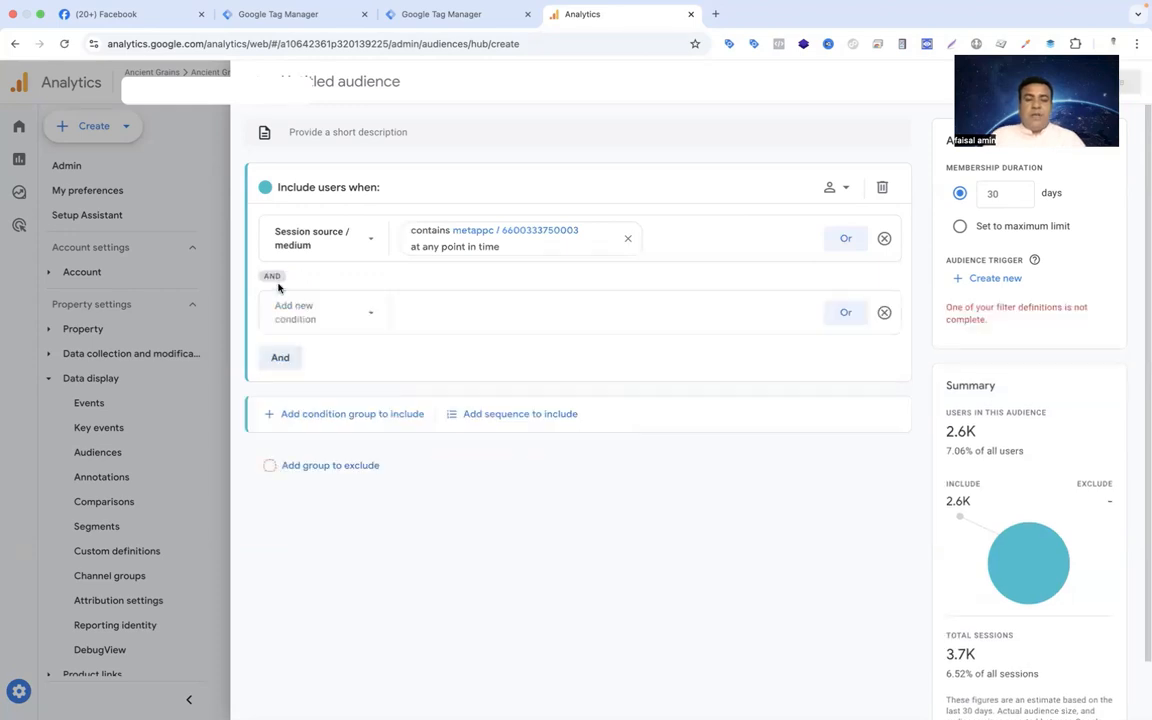
pyautogui.click(375, 320)
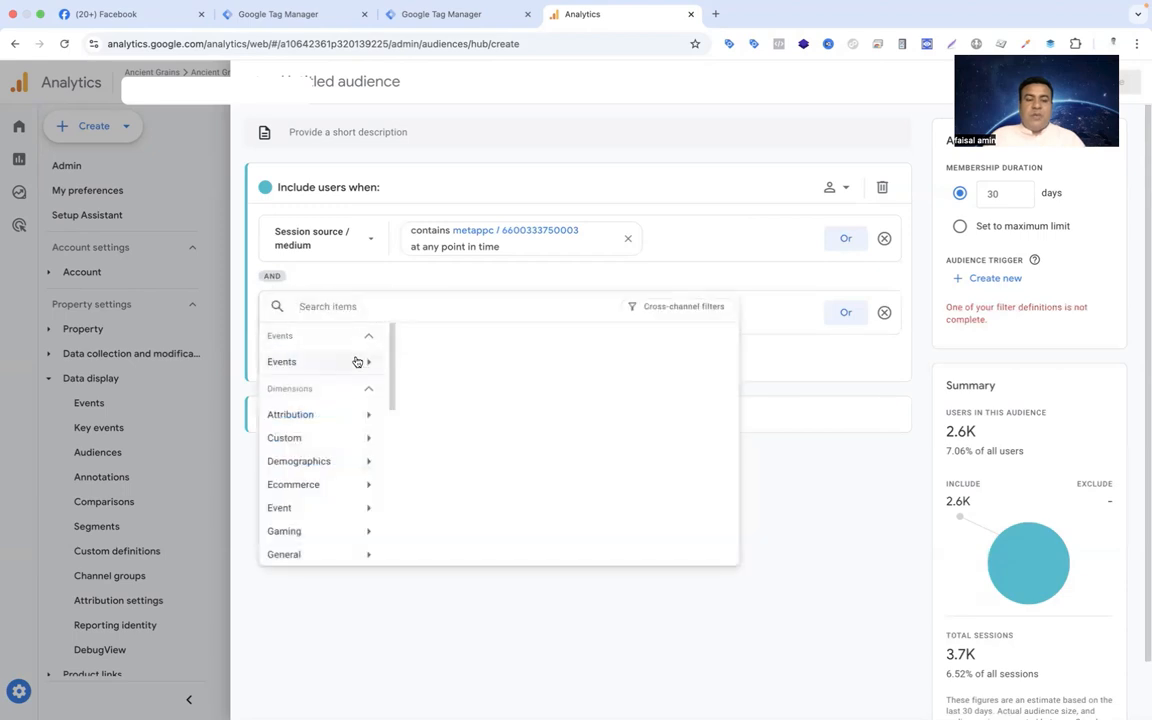
pyautogui.click(358, 362)
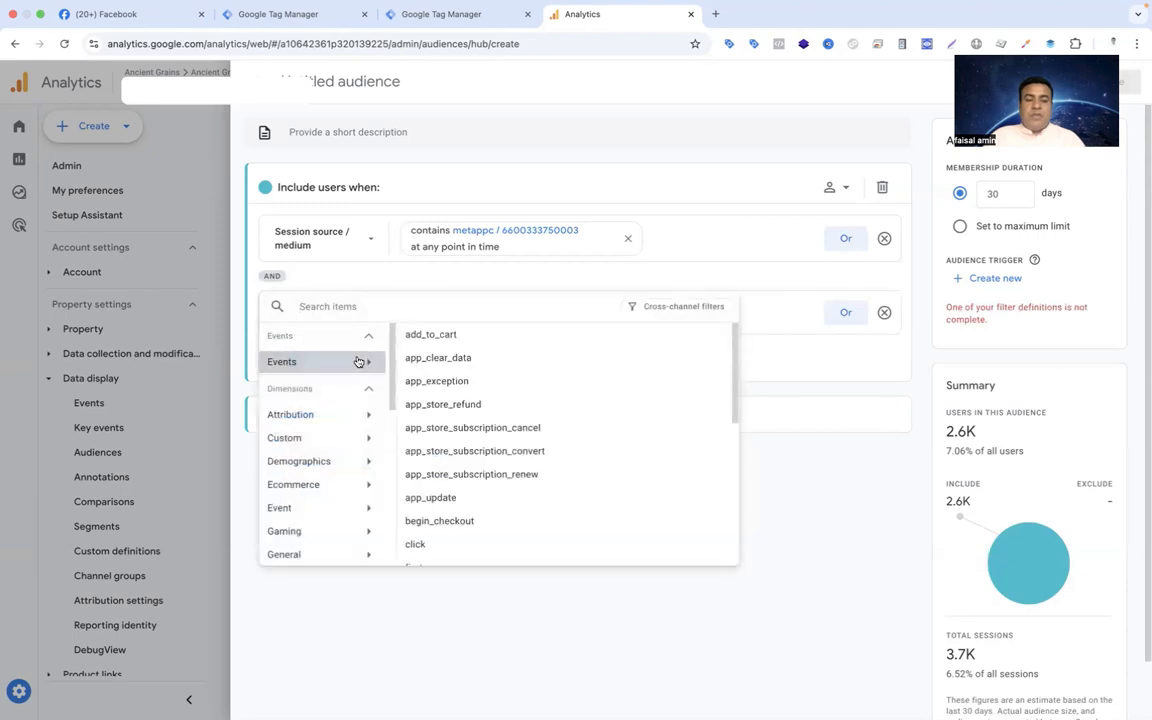
pyautogui.click(437, 523)
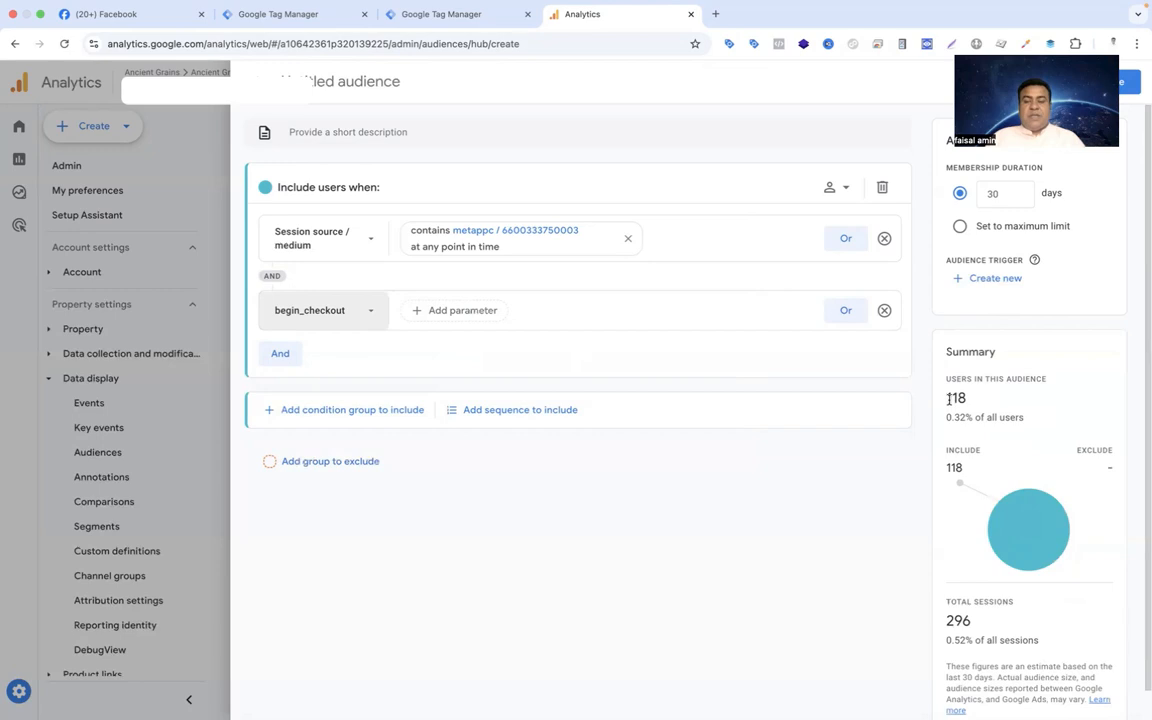
pyautogui.moveTo(951, 398); pyautogui.dragTo(965, 398)
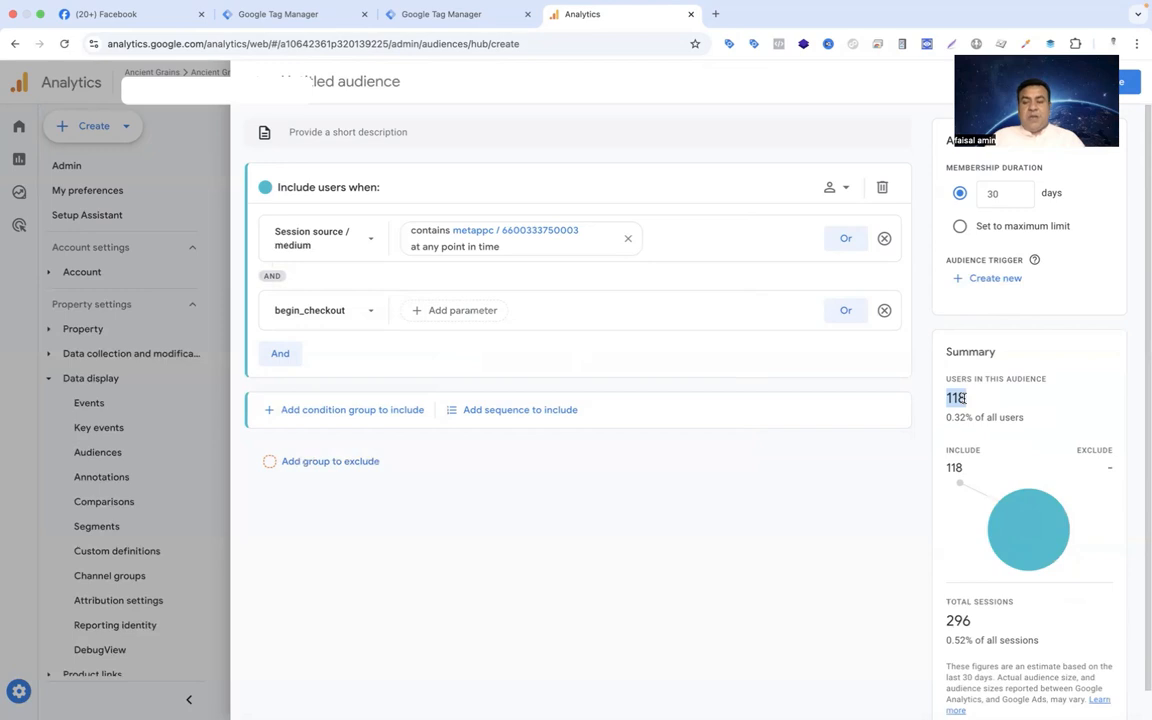
pyautogui.click(958, 404)
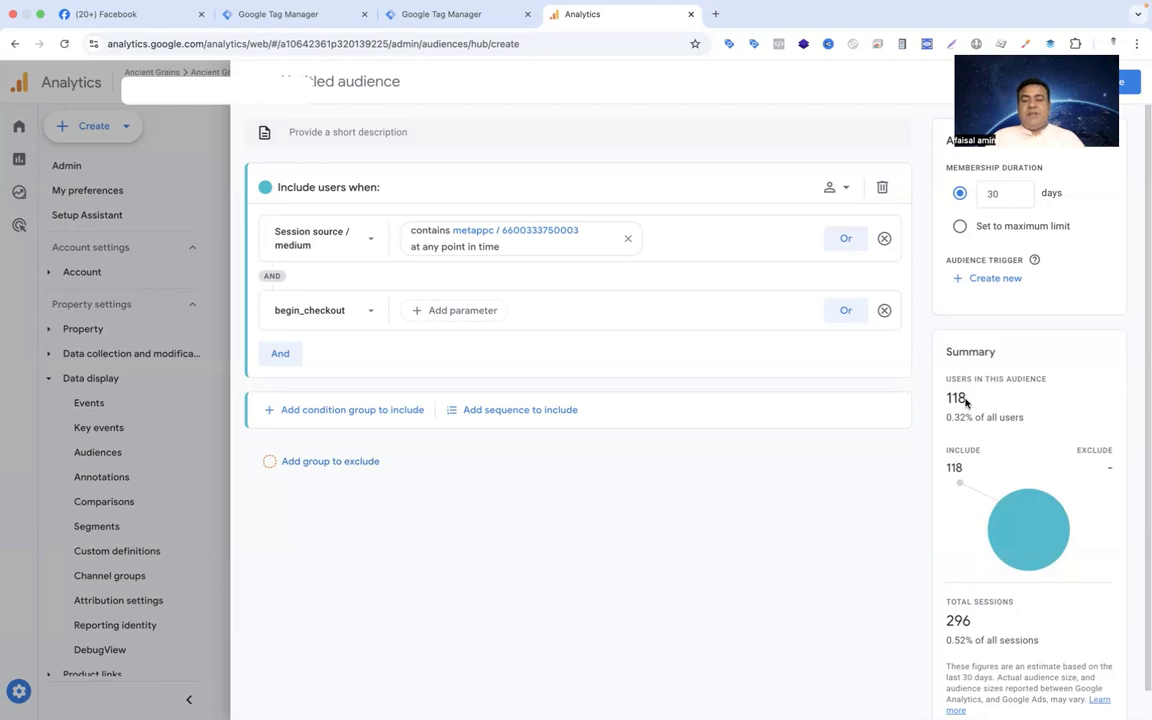
# Add an exclusion group for users with the purchase event and check the estimated audience size.
pyautogui.click(373, 465)
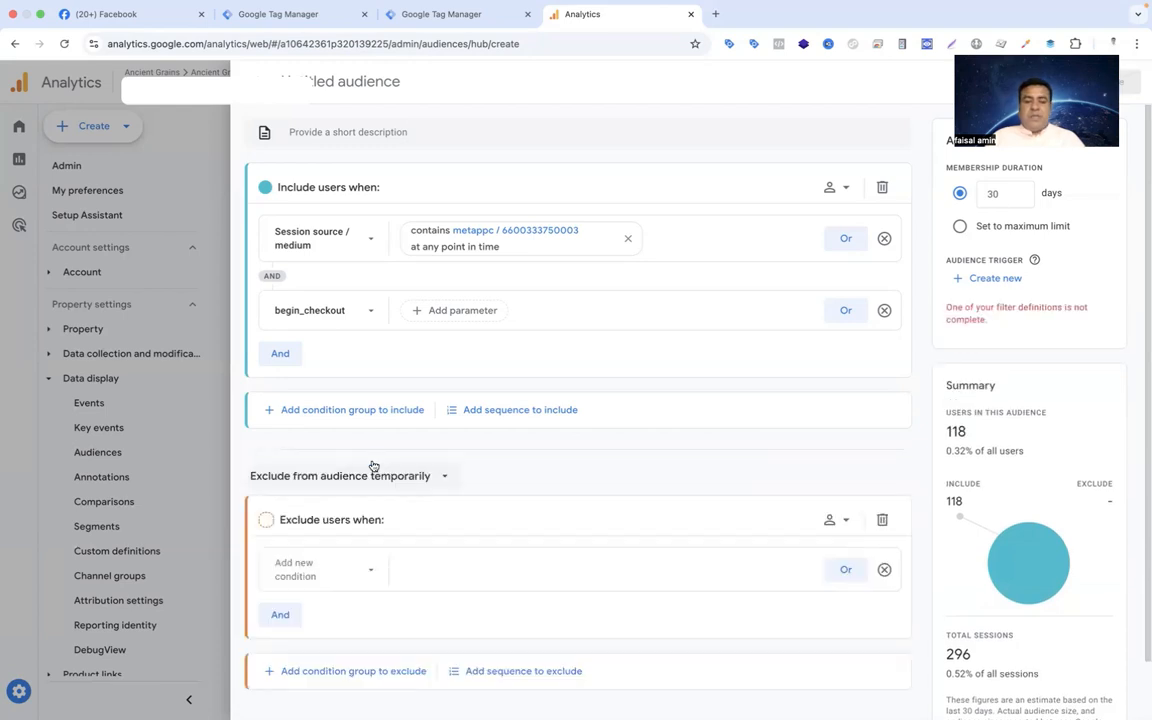
pyautogui.click(358, 580)
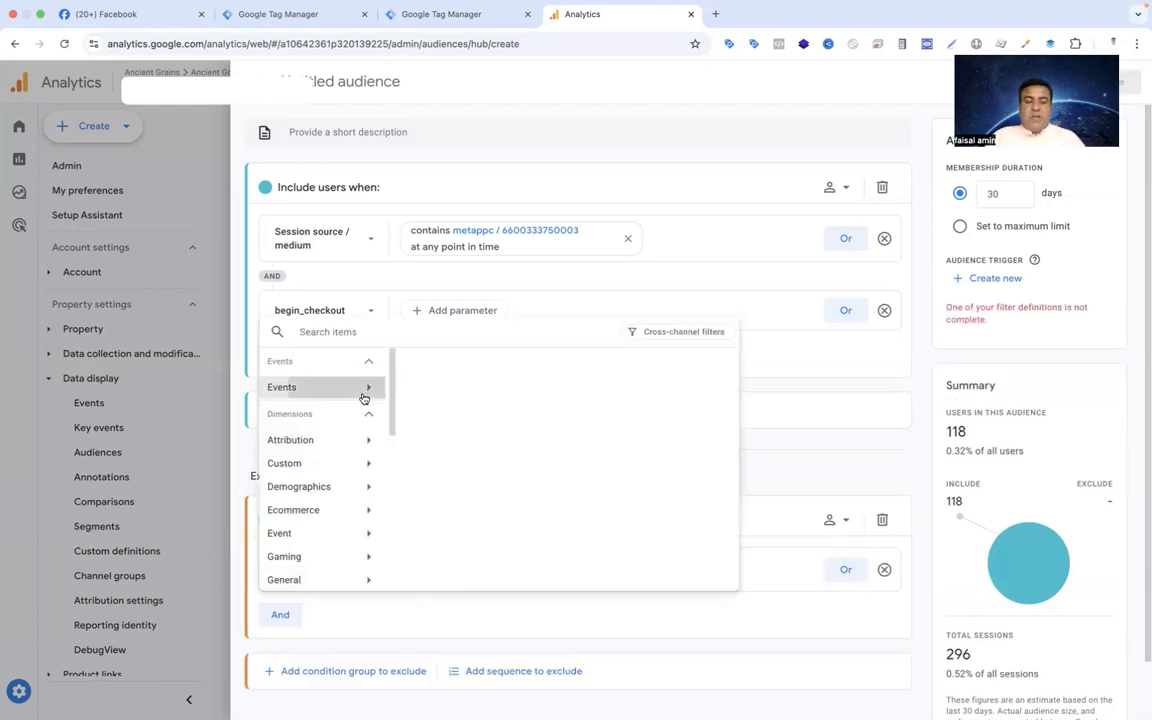
pyautogui.scroll(-3, 494, 488)
pyautogui.scroll(-5, 494, 488)
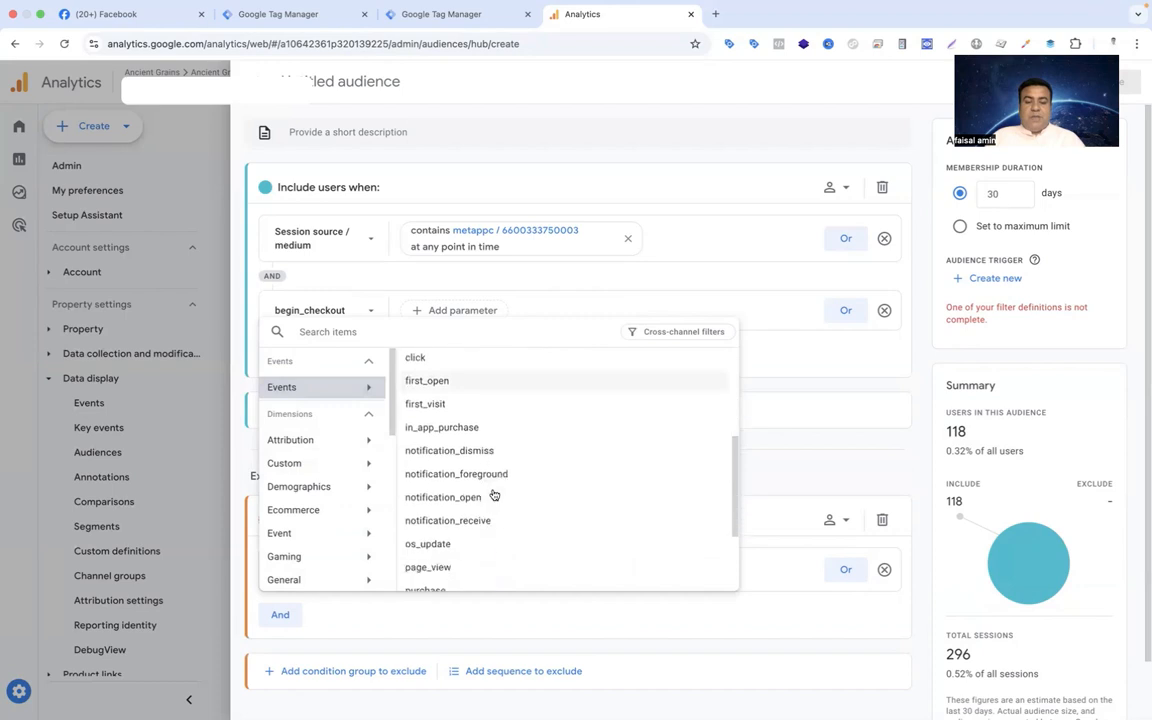
pyautogui.click(450, 460)
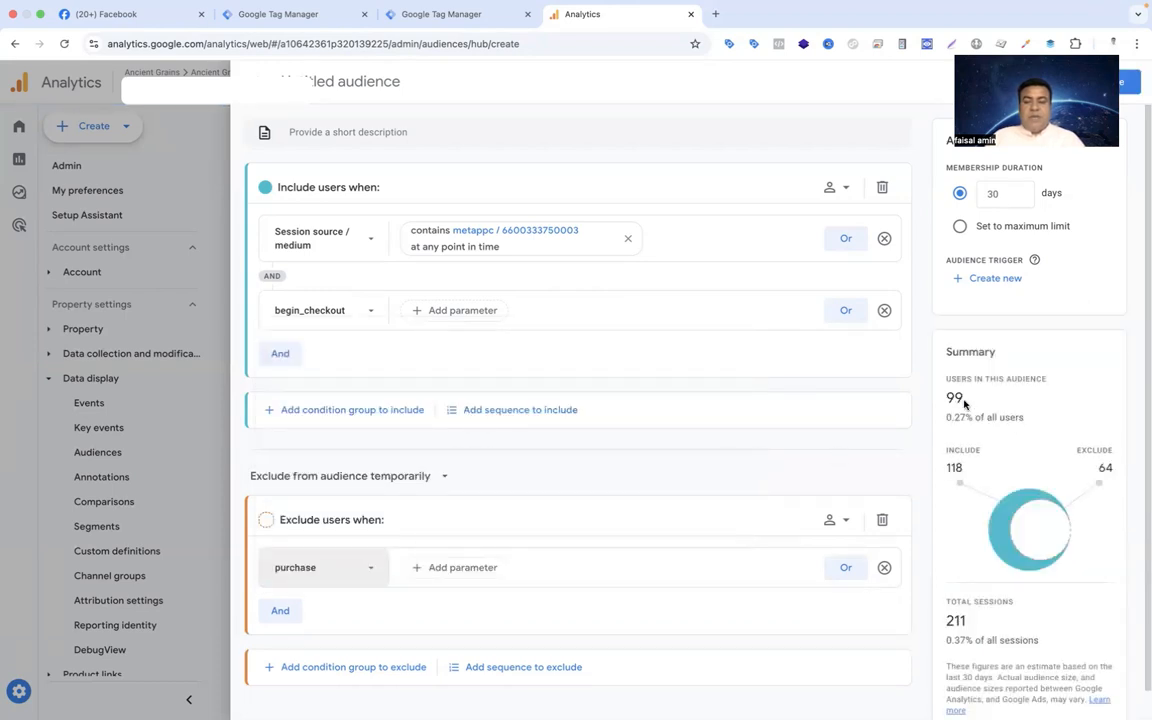
pyautogui.moveTo(964, 402); pyautogui.dragTo(949, 403)
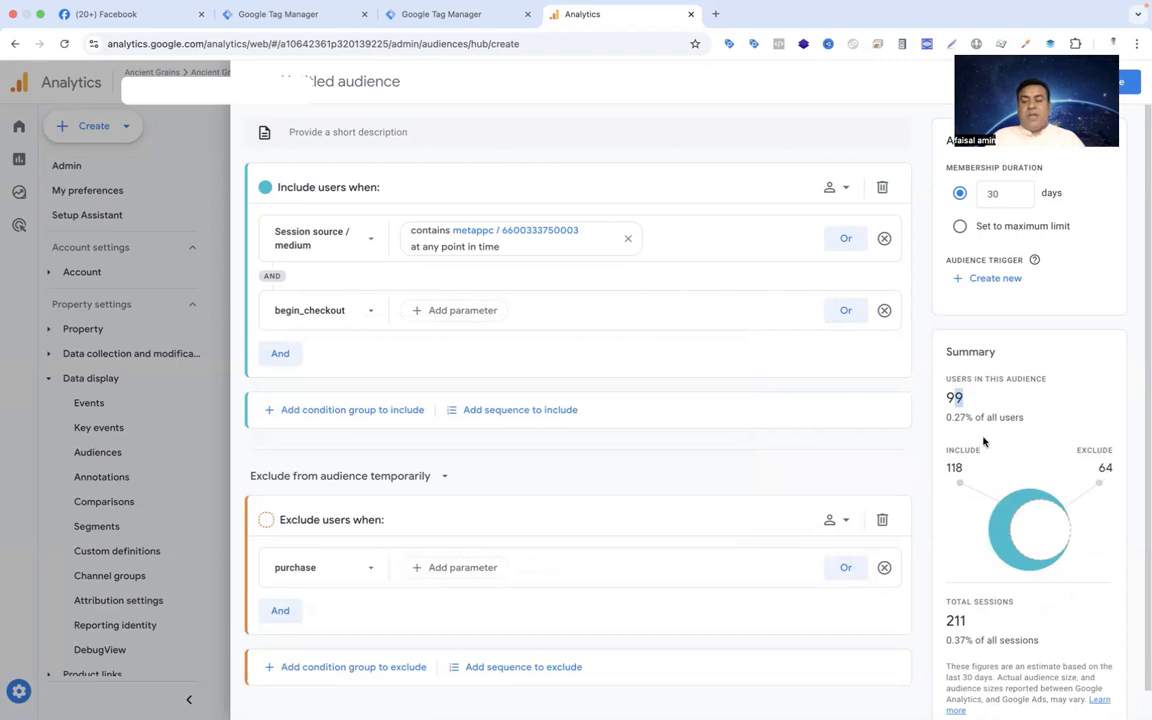
pyautogui.click(960, 397)
# Name the audience "Meta - Checkout But Not Purchase - 30 Days".
pyautogui.click(348, 82)
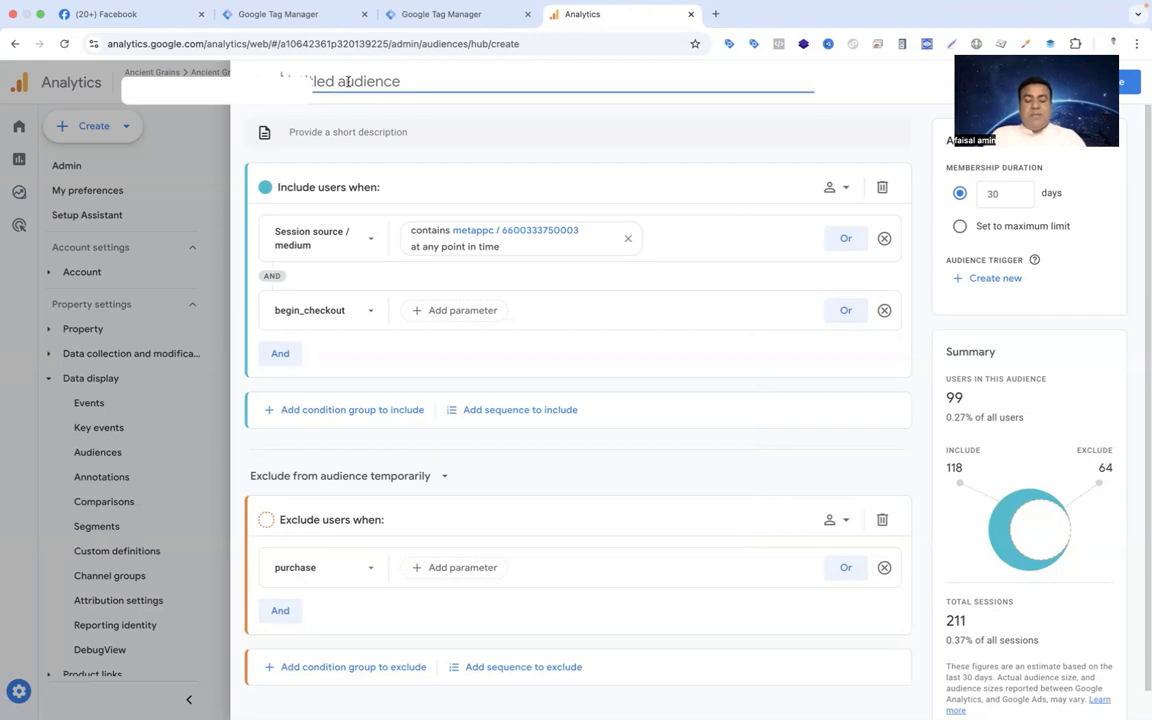
pyautogui.write('Meta - Checkout ')
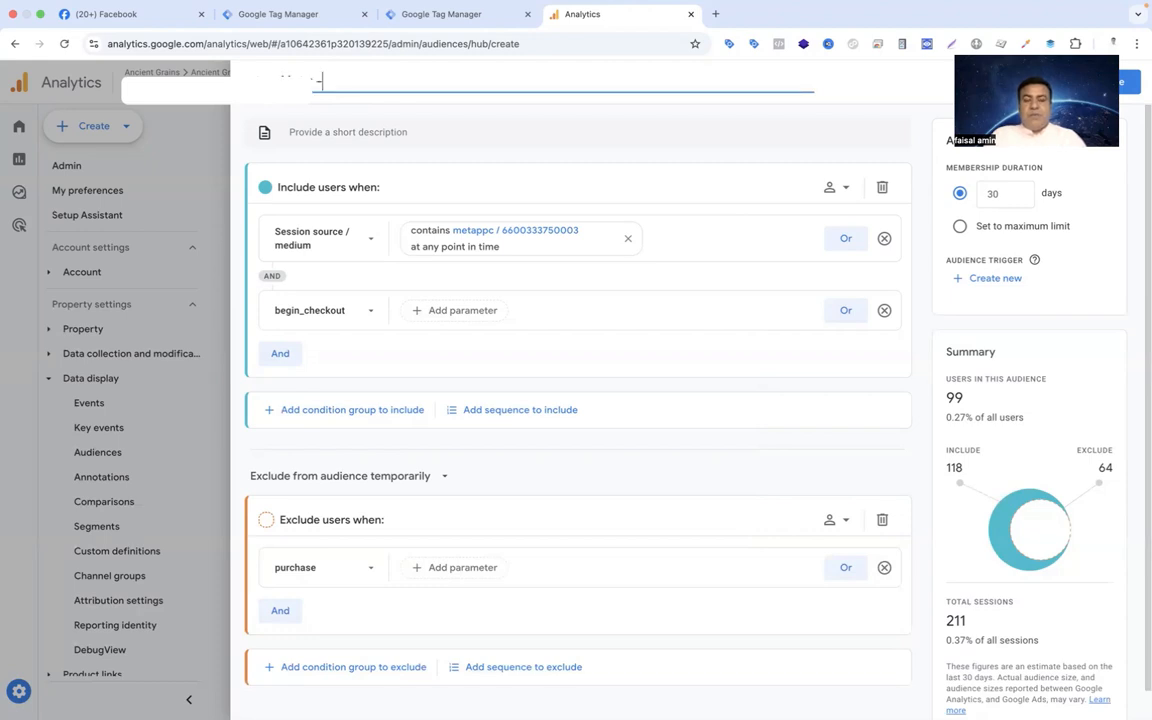
pyautogui.write('But Not Purchase')
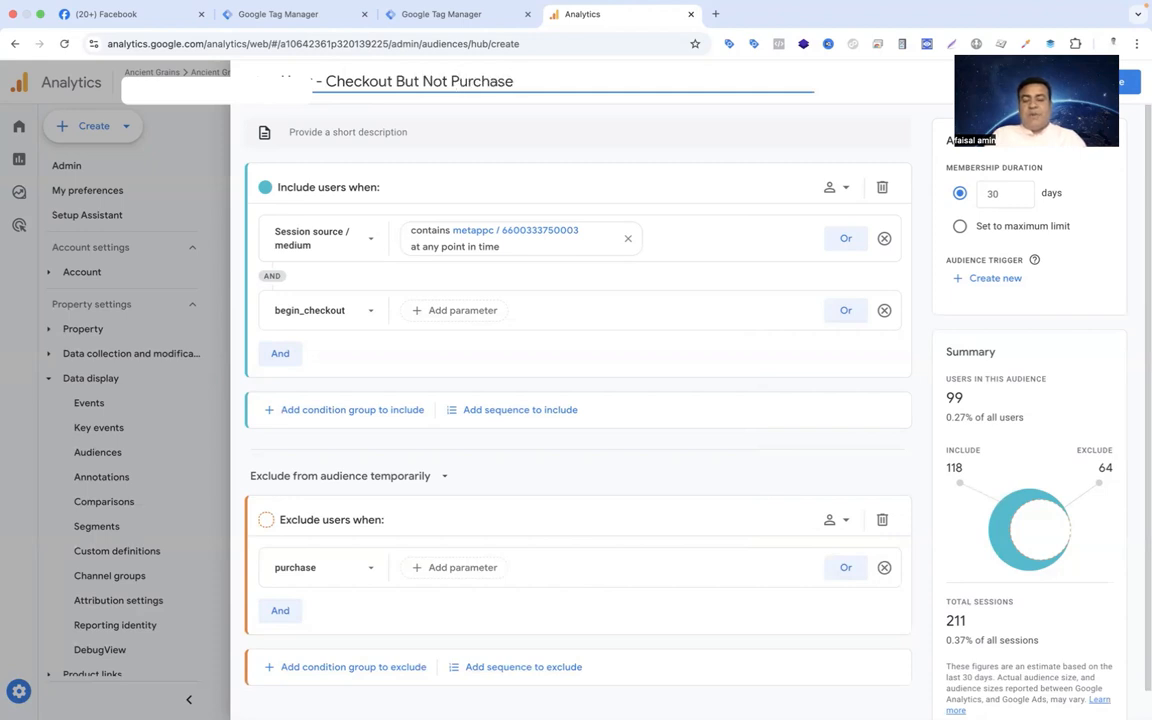
pyautogui.write(' -')
pyautogui.write(' 5')
pyautogui.press('BackSpace')
pyautogui.write('30 Days')
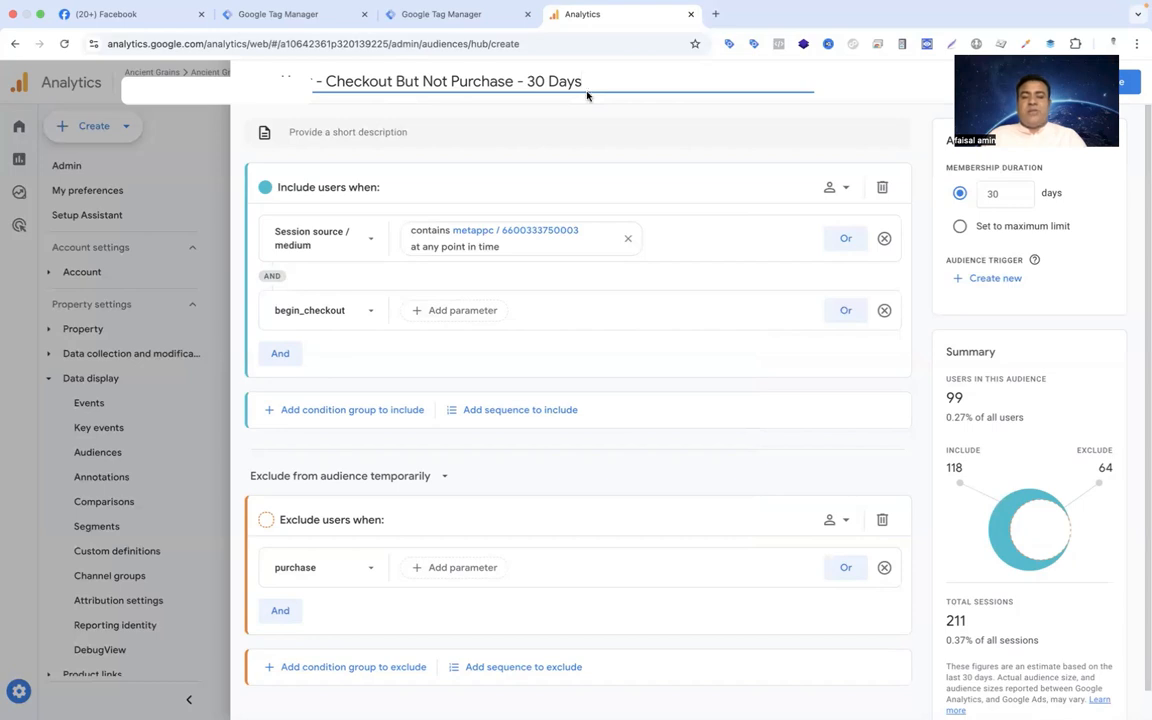
# Clear the audience name and replace all its include and exclude conditions with one empty include condition group.
pyautogui.moveTo(586, 88); pyautogui.dragTo(283, 78)
pyautogui.press('BackSpace')
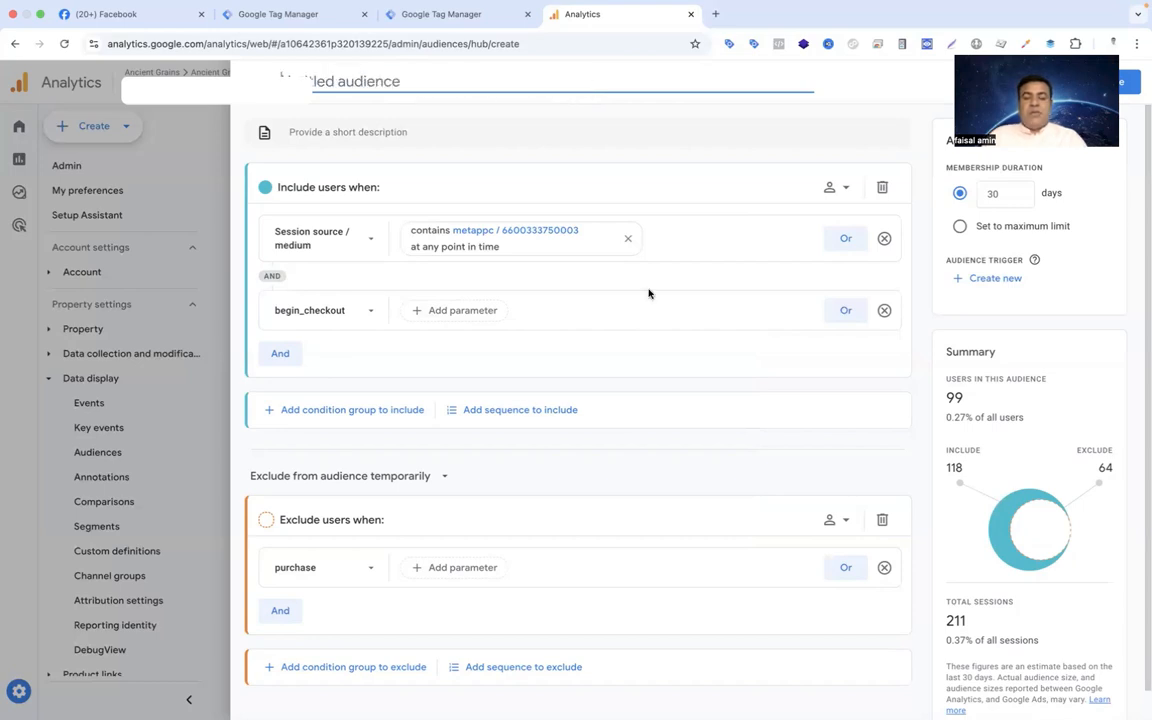
pyautogui.click(884, 567)
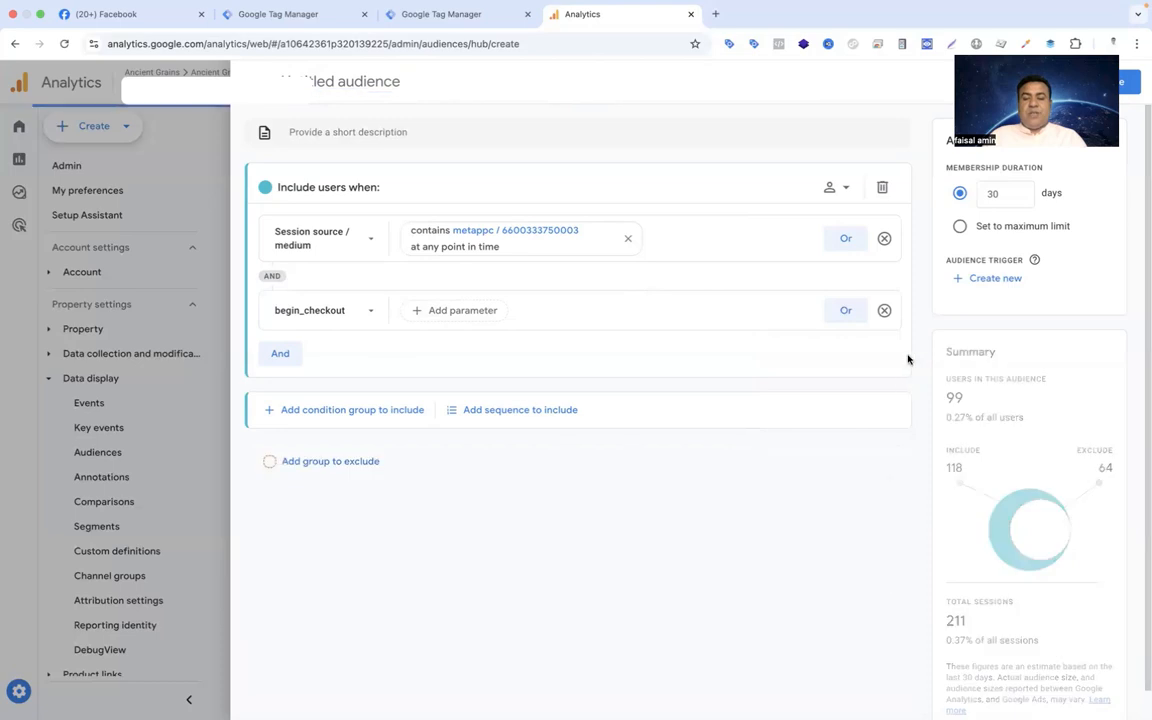
pyautogui.click(884, 310)
pyautogui.click(884, 239)
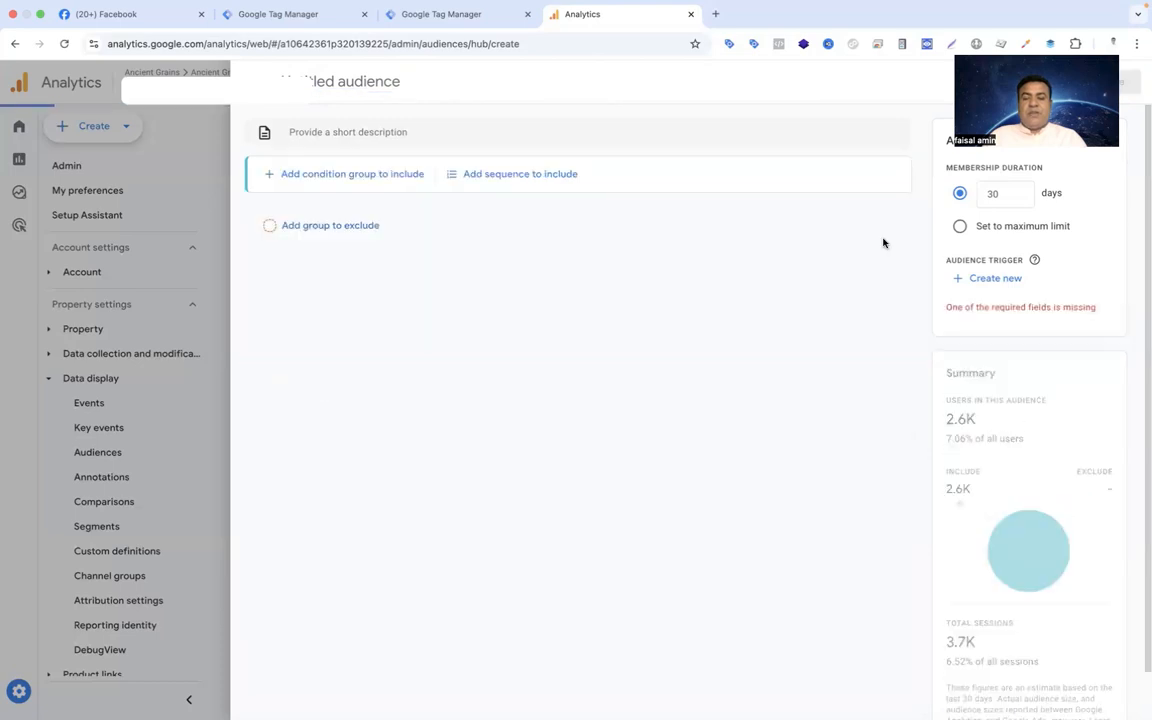
pyautogui.click(343, 180)
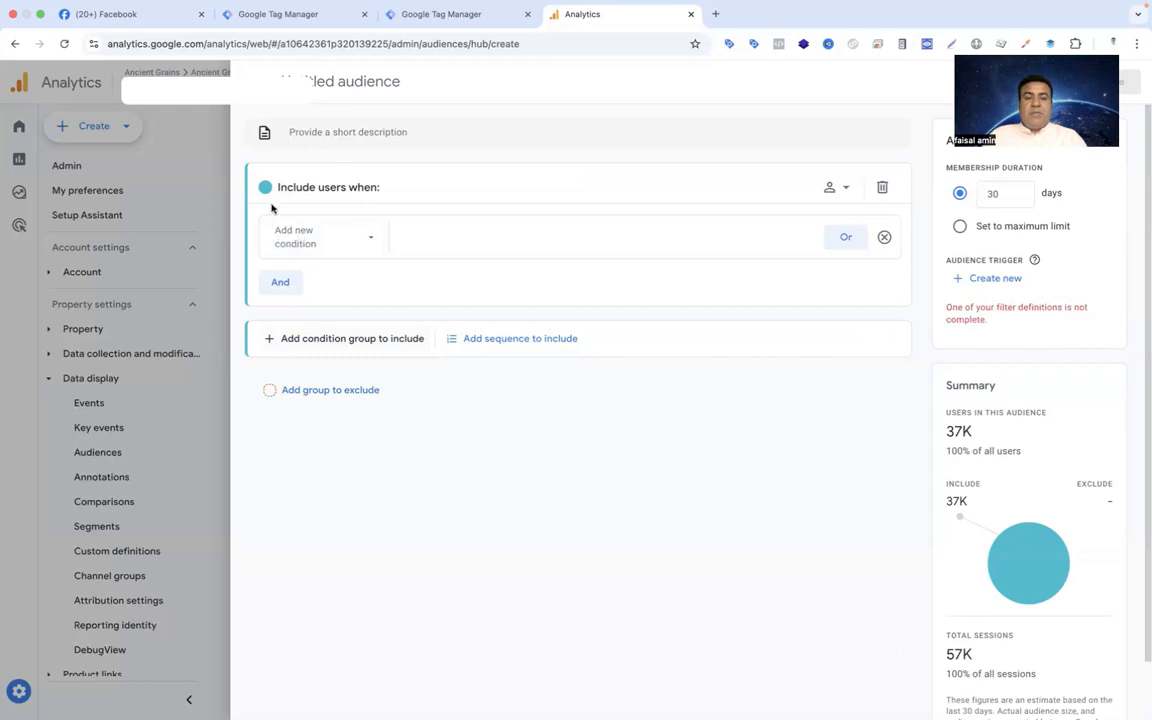
# Set the empty include condition to the Session source / medium dimension from the traffic source dimensions.
pyautogui.click(374, 242)
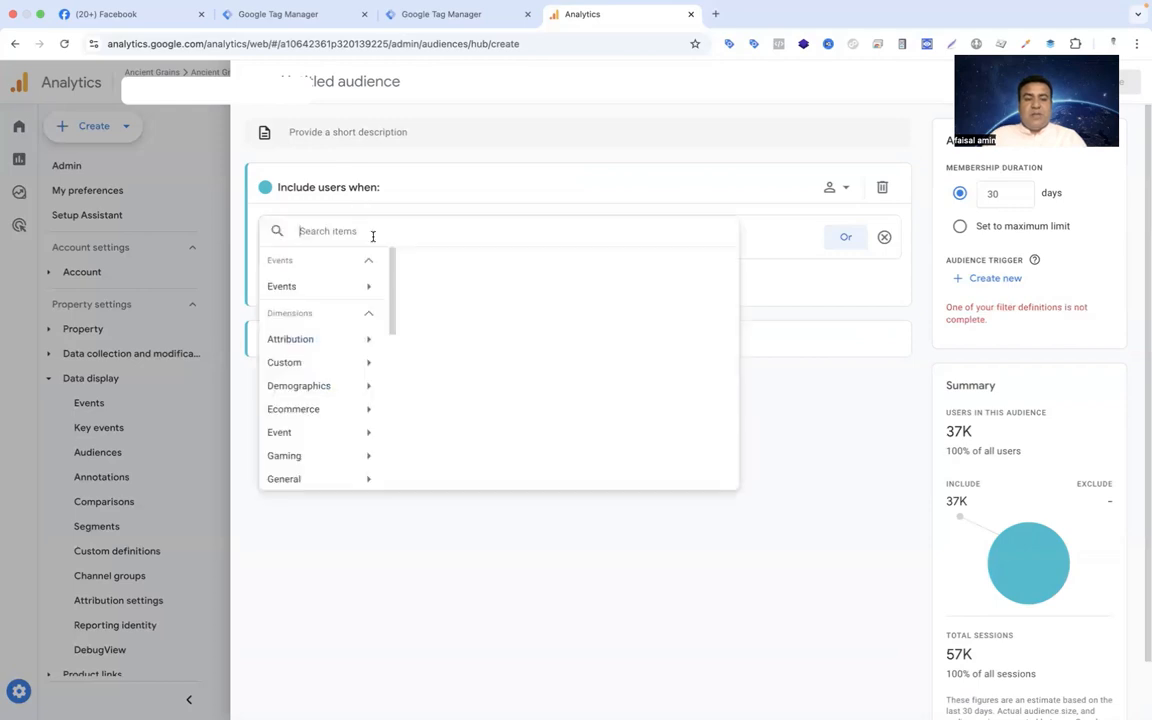
pyautogui.click(363, 237)
pyautogui.click(363, 237)
pyautogui.scroll(-2, 350, 444)
pyautogui.scroll(-3, 350, 444)
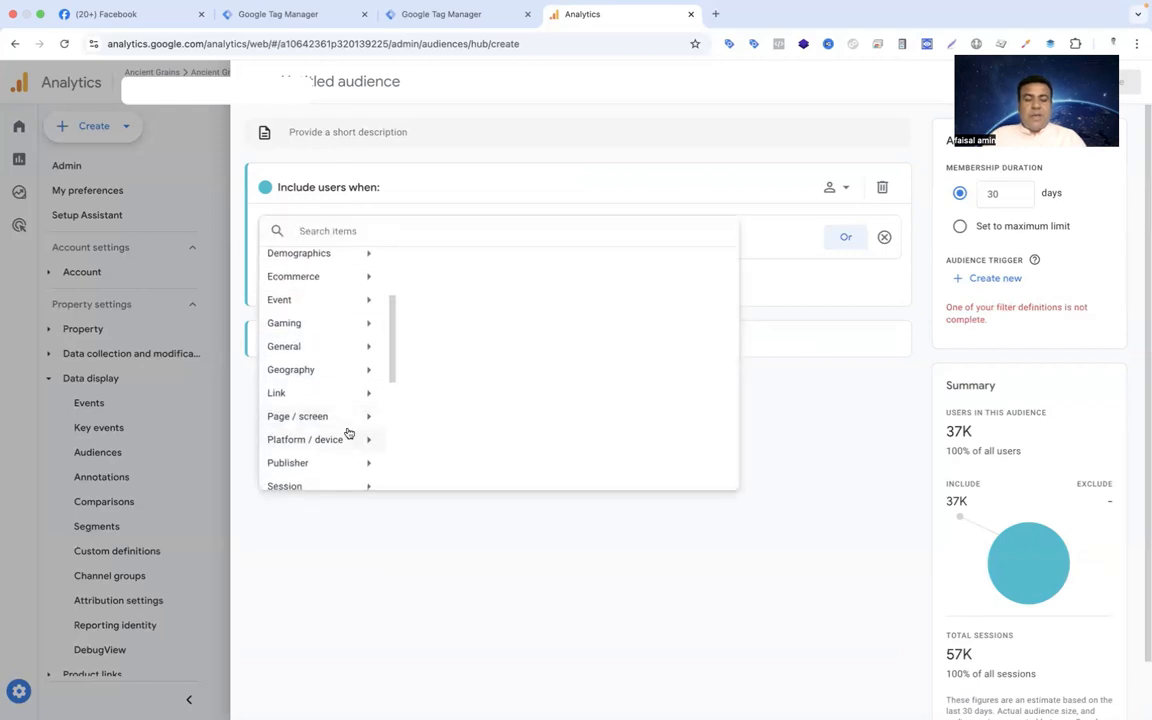
pyautogui.click(347, 431)
pyautogui.scroll(-8, 476, 420)
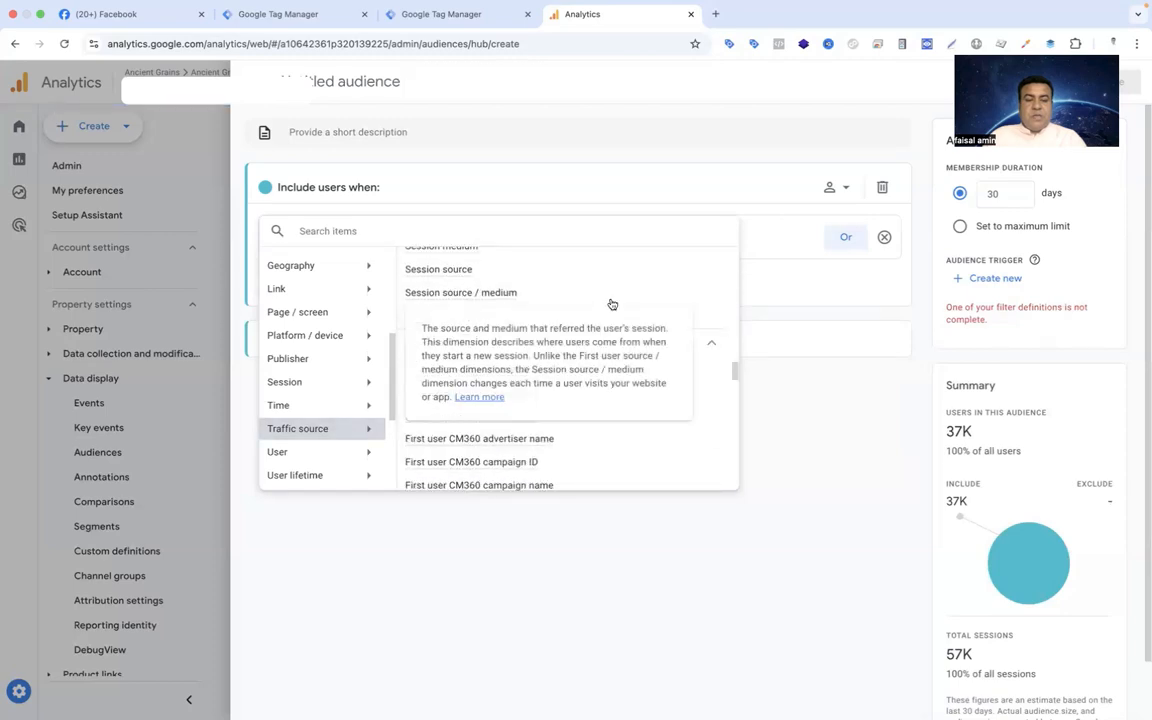
pyautogui.click(437, 292)
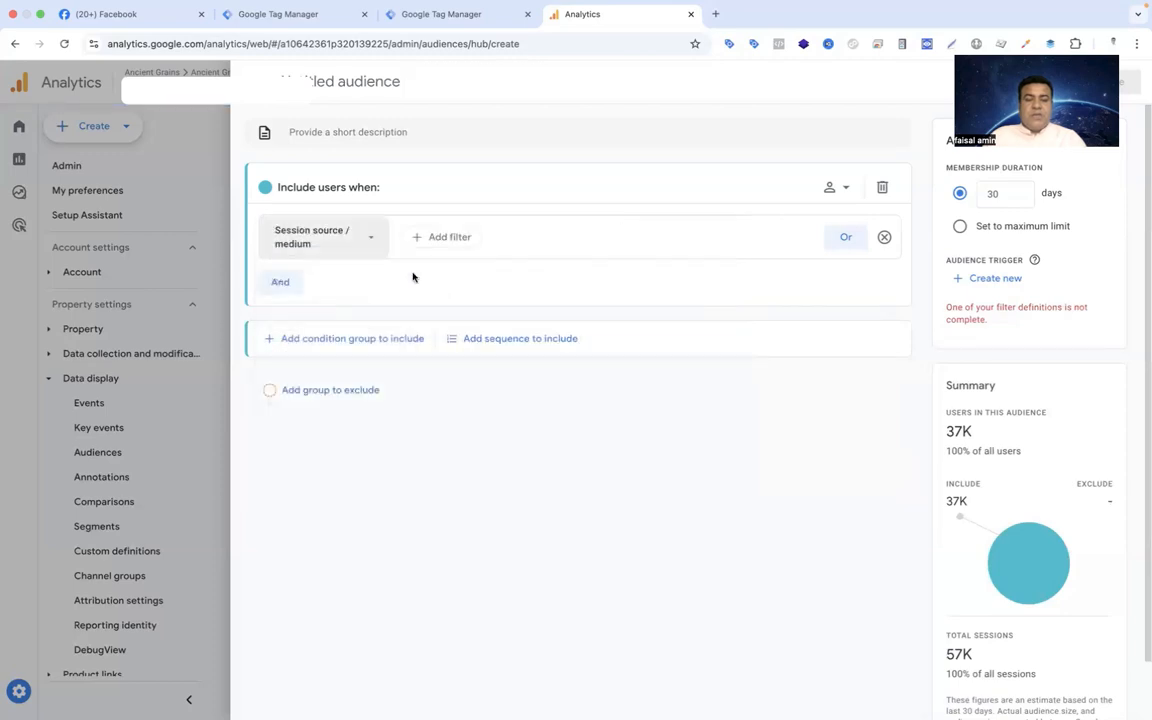
pyautogui.click(428, 237)
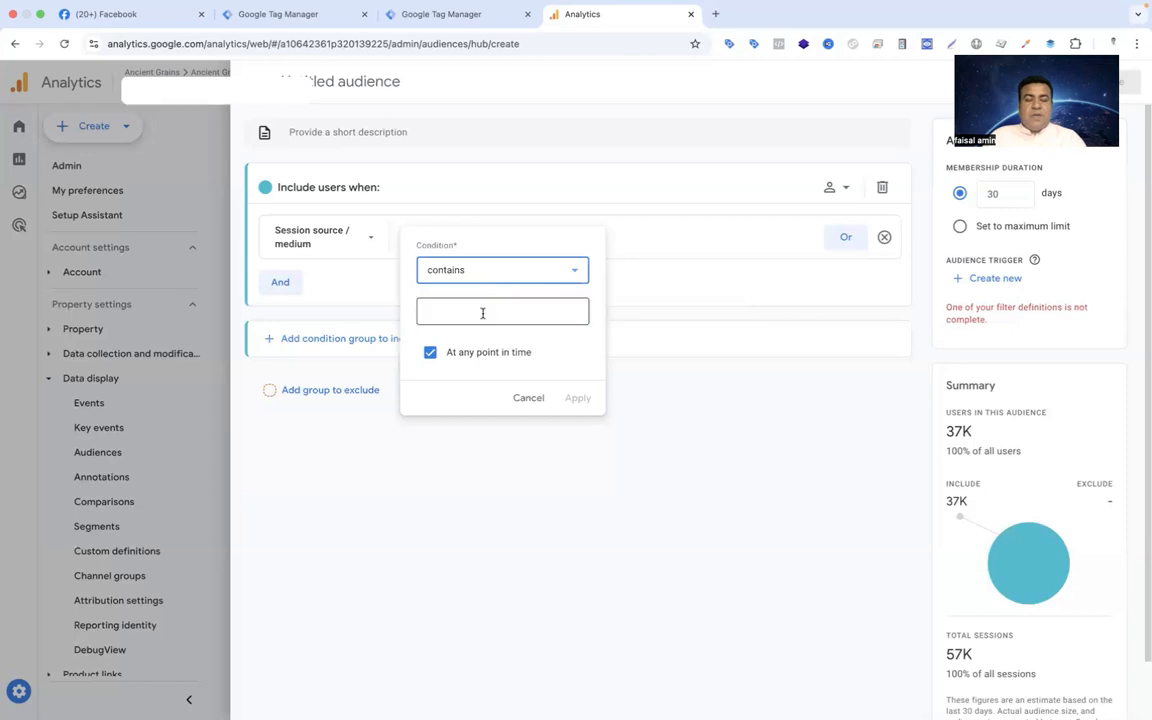
pyautogui.click(485, 311)
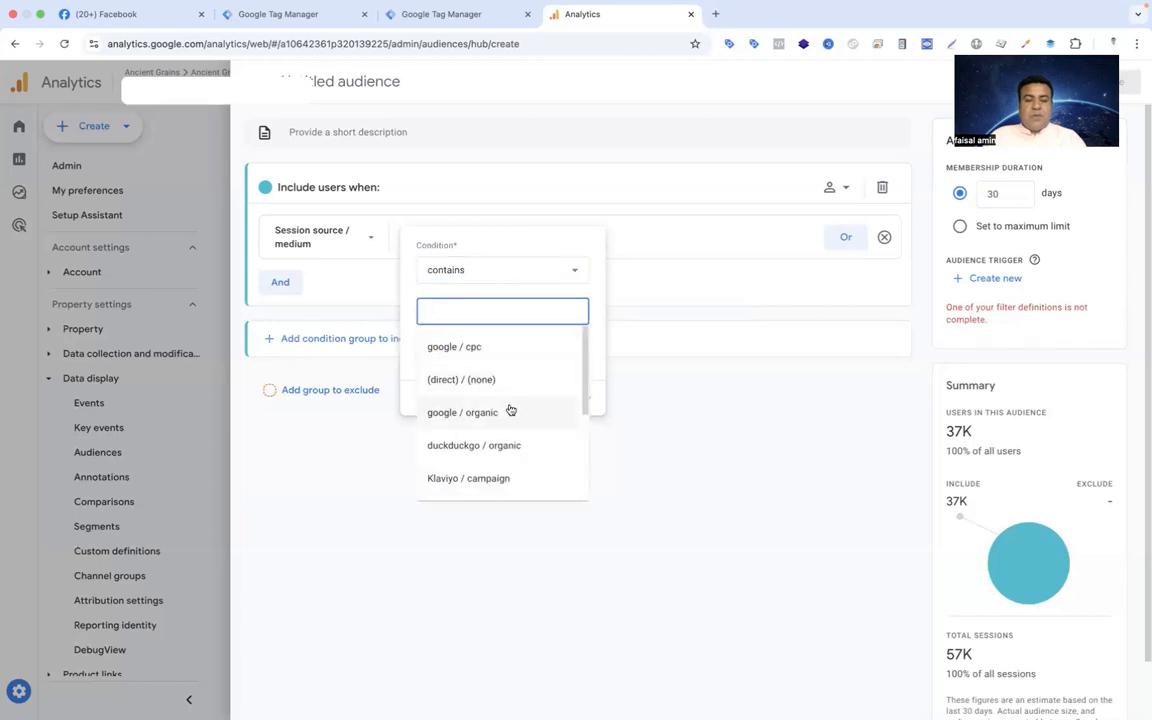
pyautogui.scroll(-2, 509, 410)
pyautogui.click(490, 440)
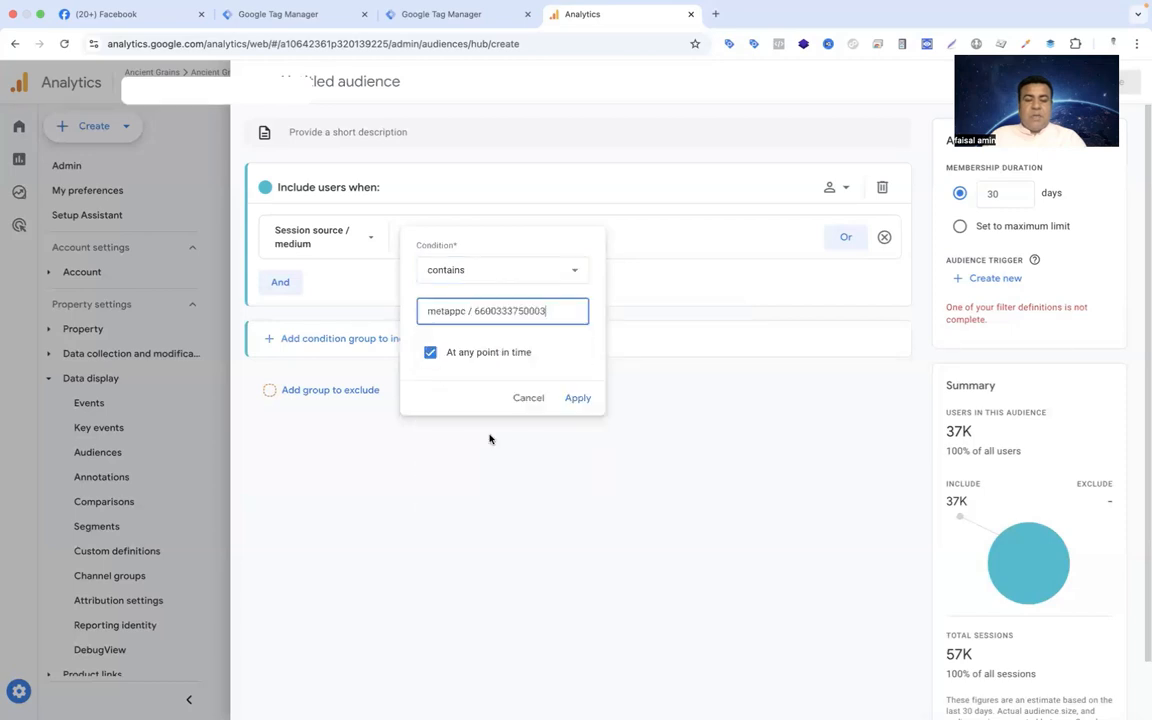
pyautogui.click(575, 398)
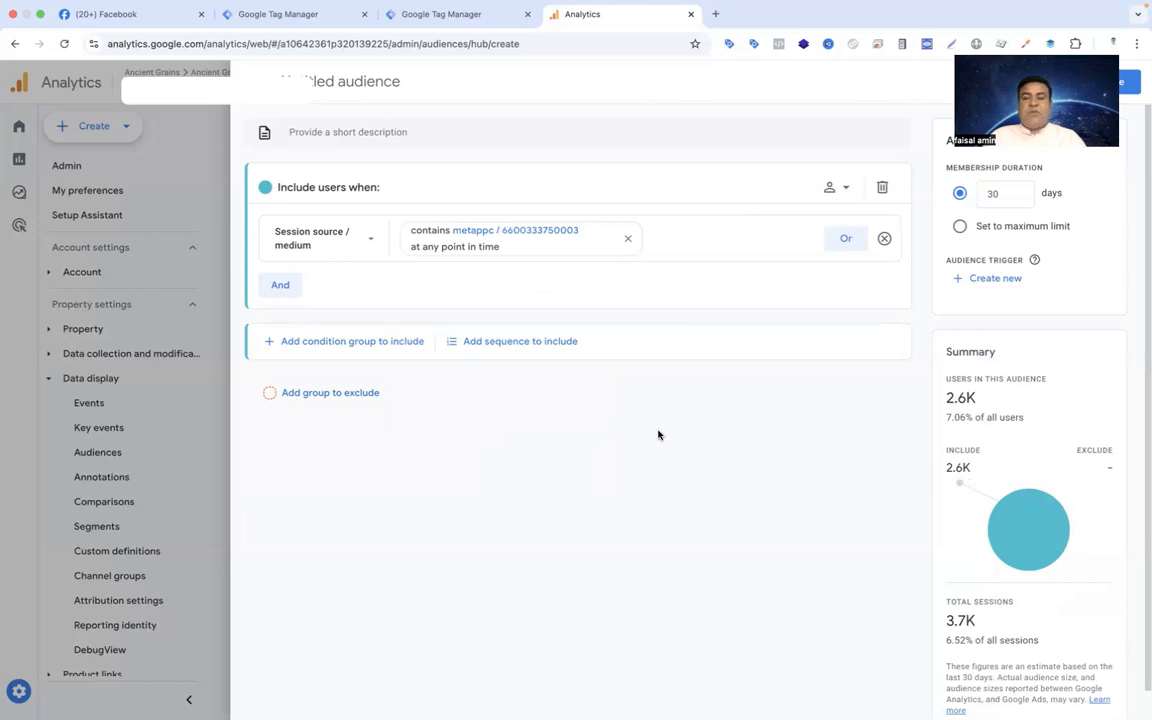
# Add an AND condition for the Minute time dimension containing 10 at any point in time.
pyautogui.click(280, 285)
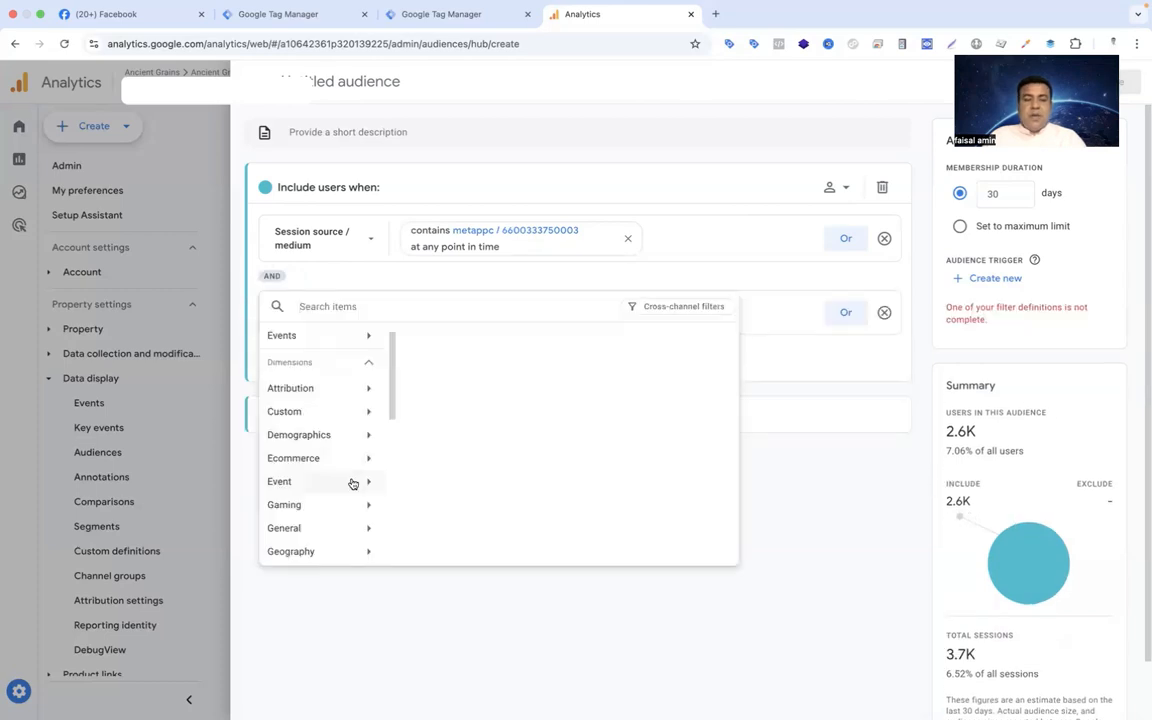
pyautogui.scroll(-3, 352, 484)
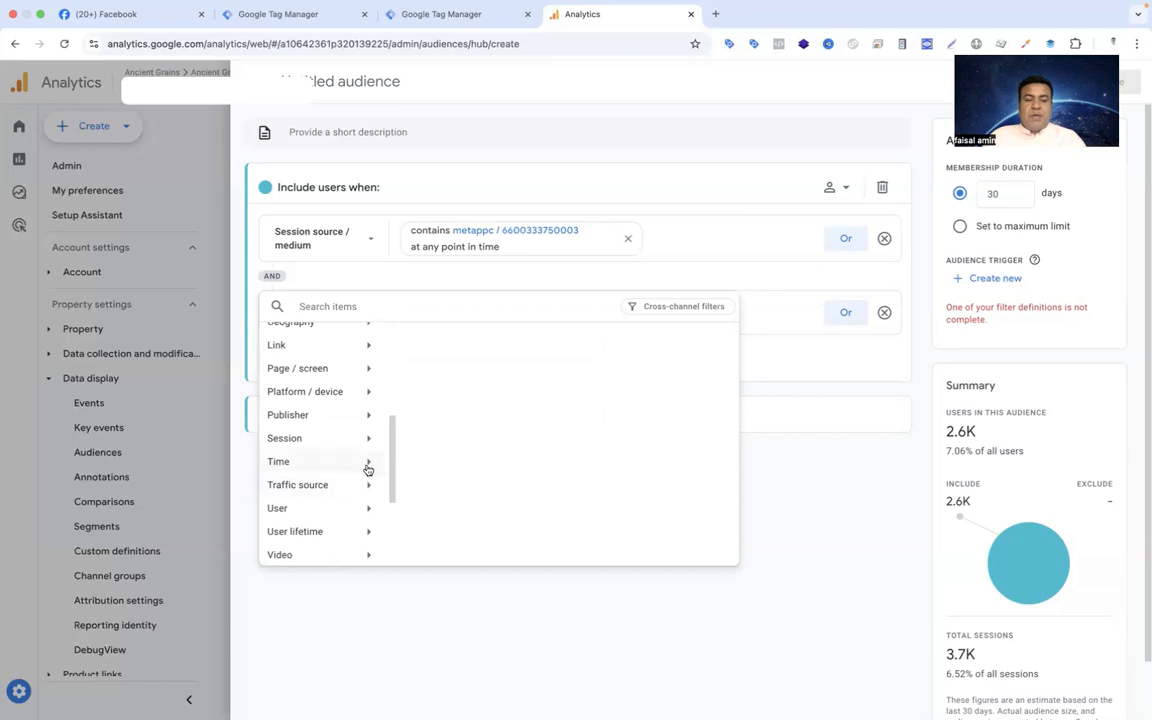
pyautogui.click(365, 466)
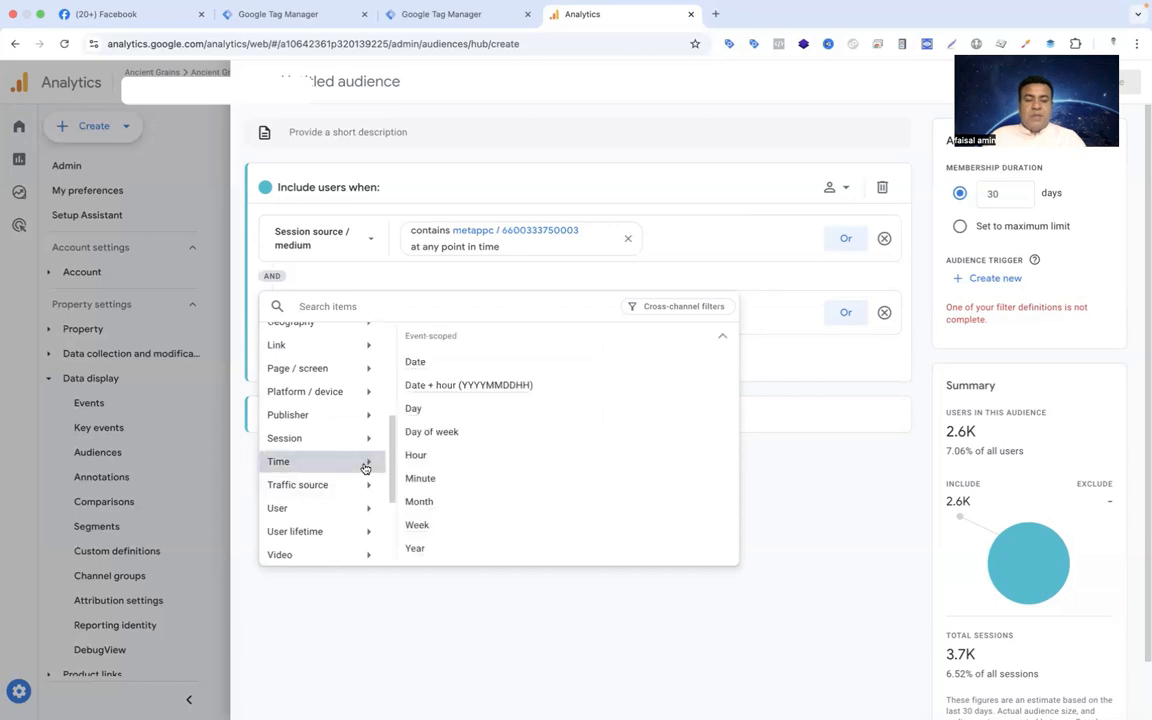
pyautogui.click(462, 478)
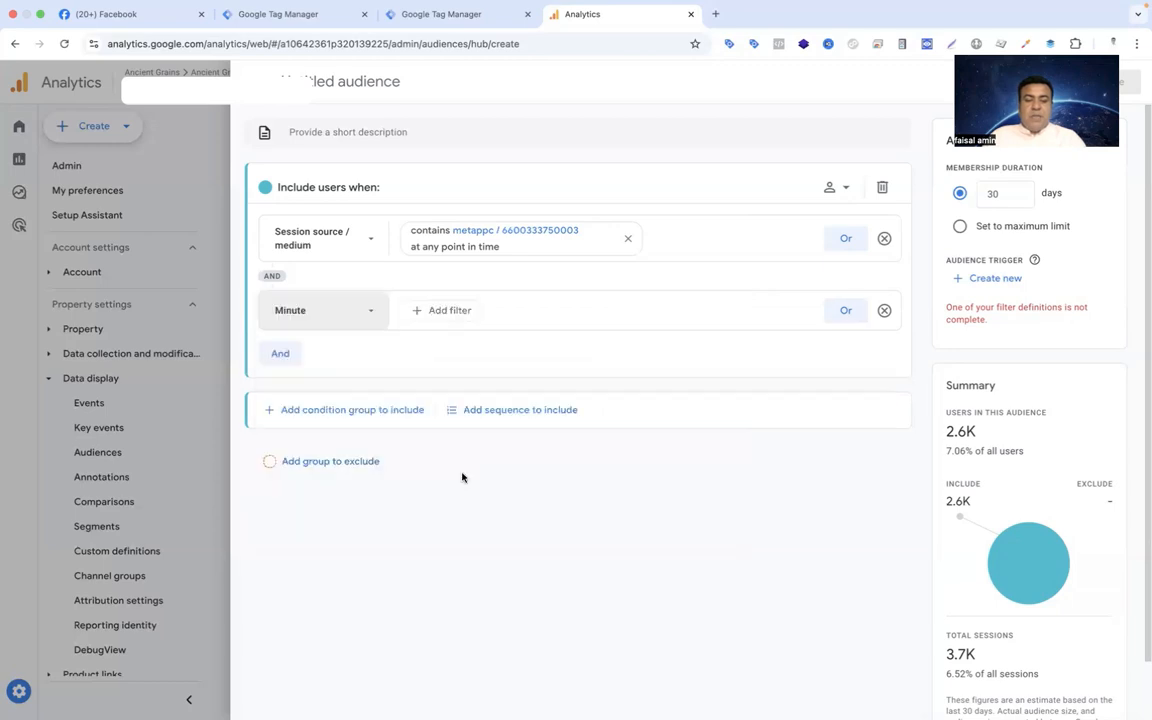
pyautogui.click(446, 309)
pyautogui.click(468, 384)
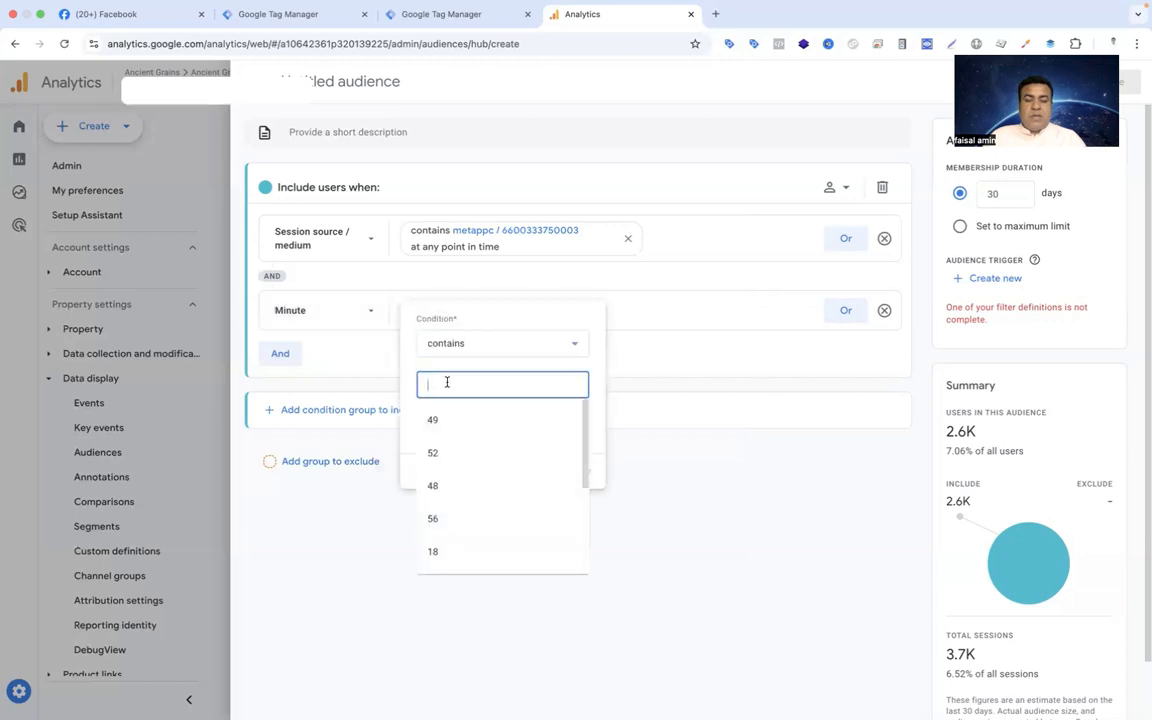
pyautogui.scroll(-3, 487, 463)
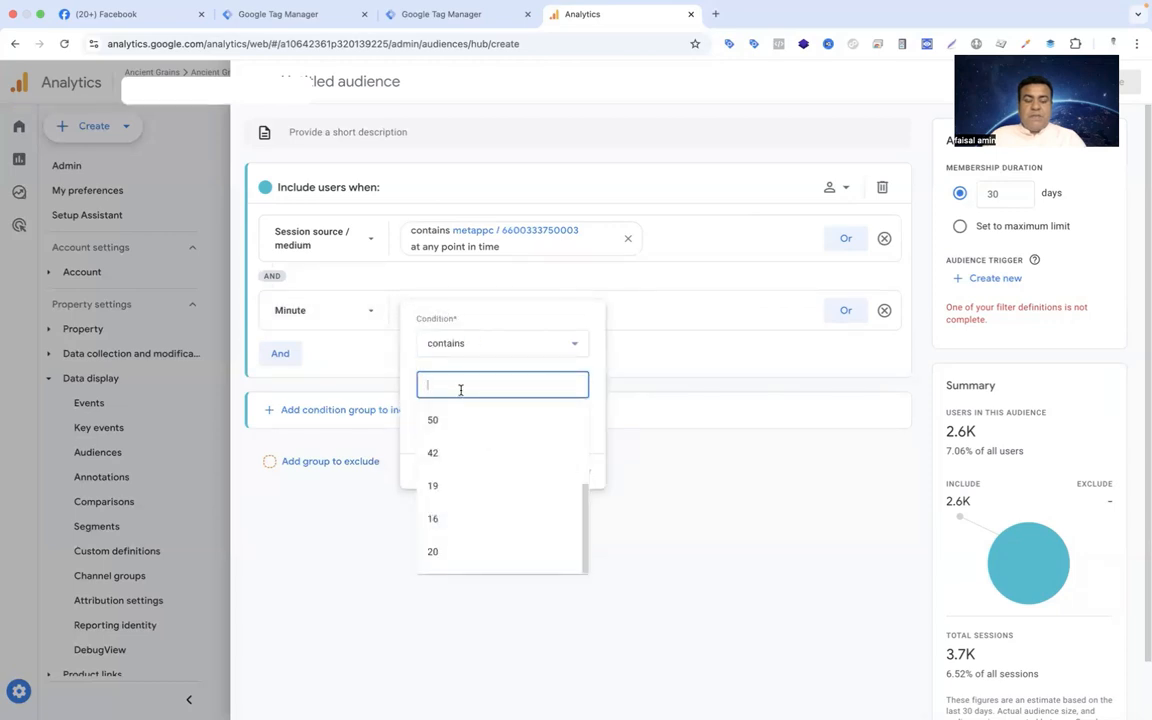
pyautogui.write('10')
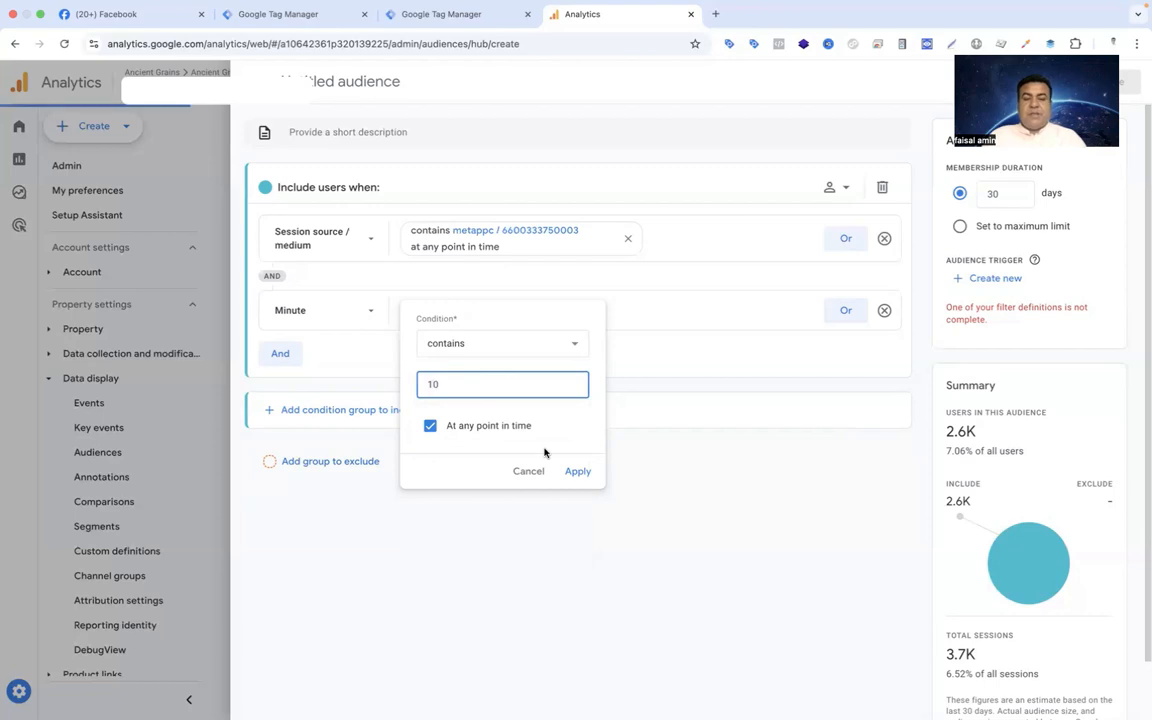
pyautogui.click(578, 471)
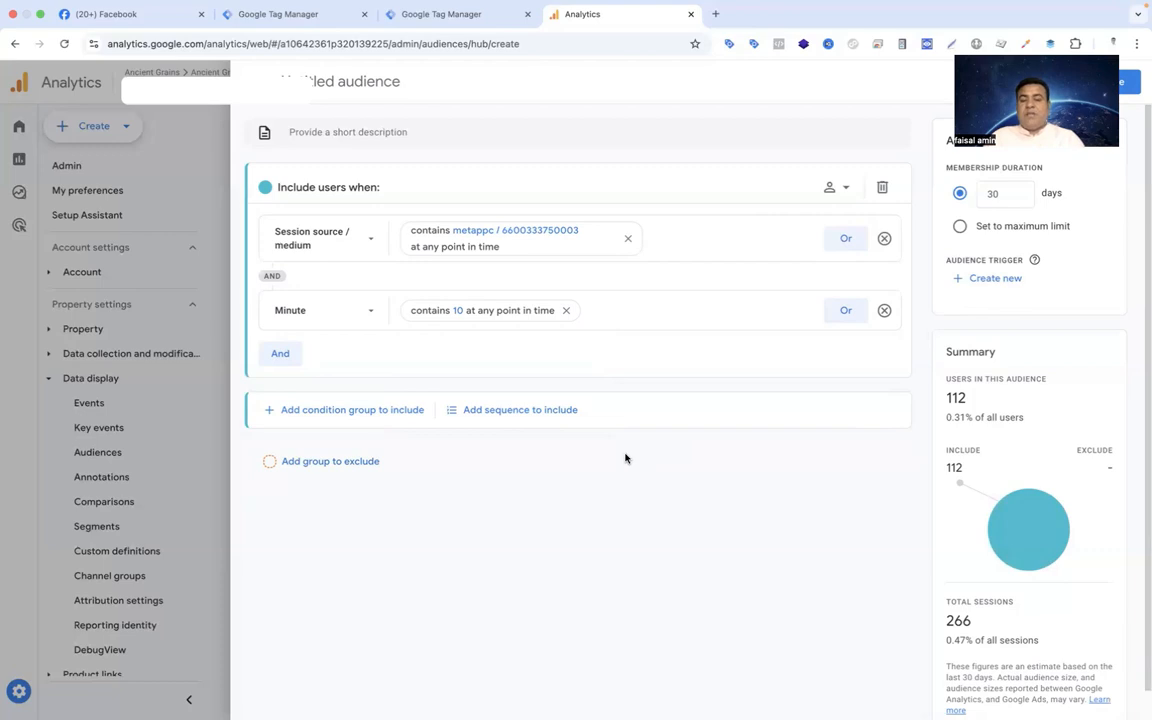
# Add an exclusion group for users with the purchase event.
pyautogui.click(362, 463)
pyautogui.click(366, 578)
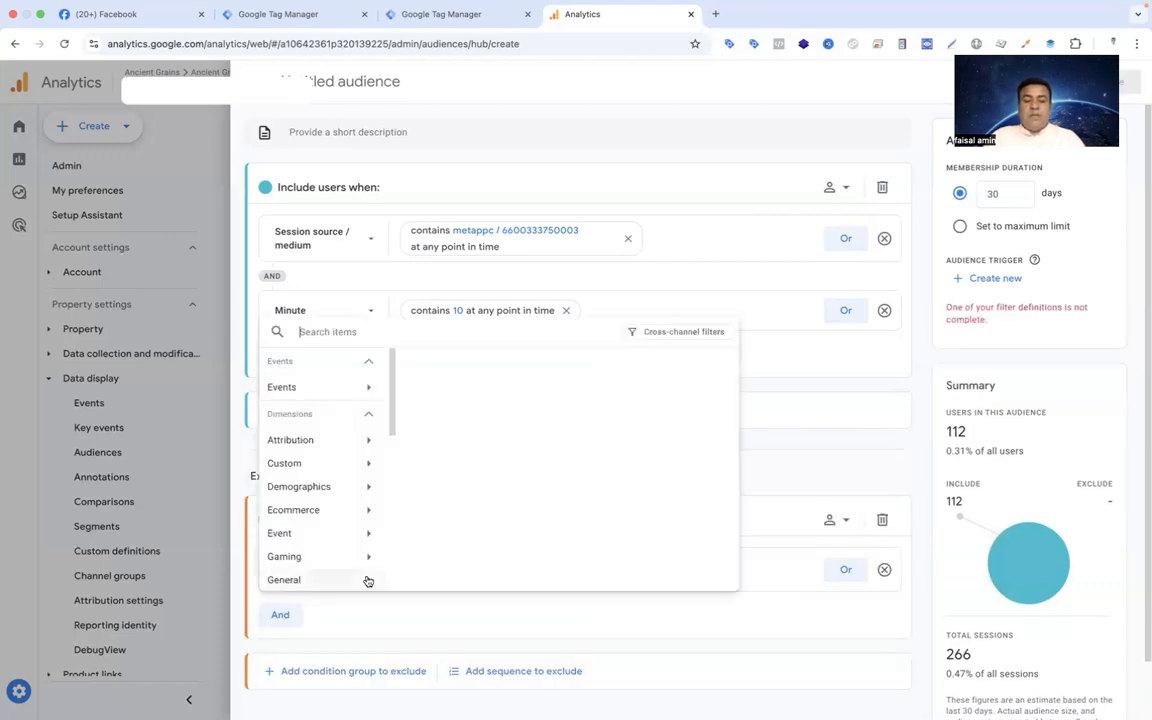
pyautogui.click(360, 389)
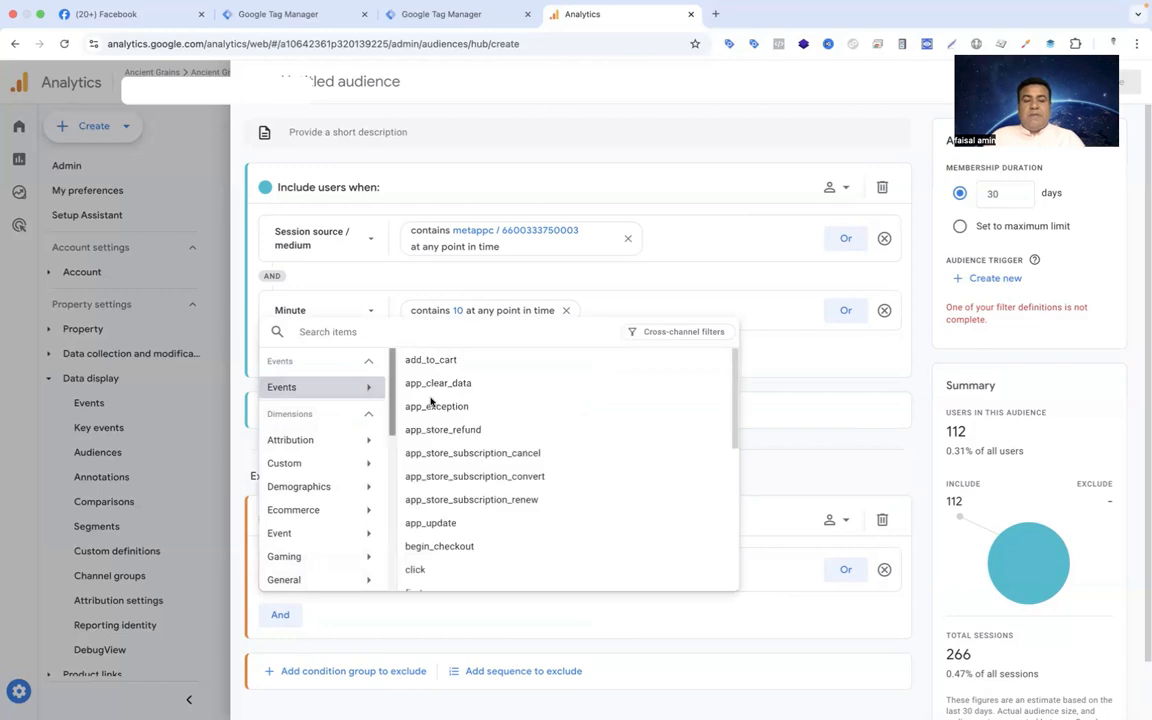
pyautogui.scroll(-5, 490, 529)
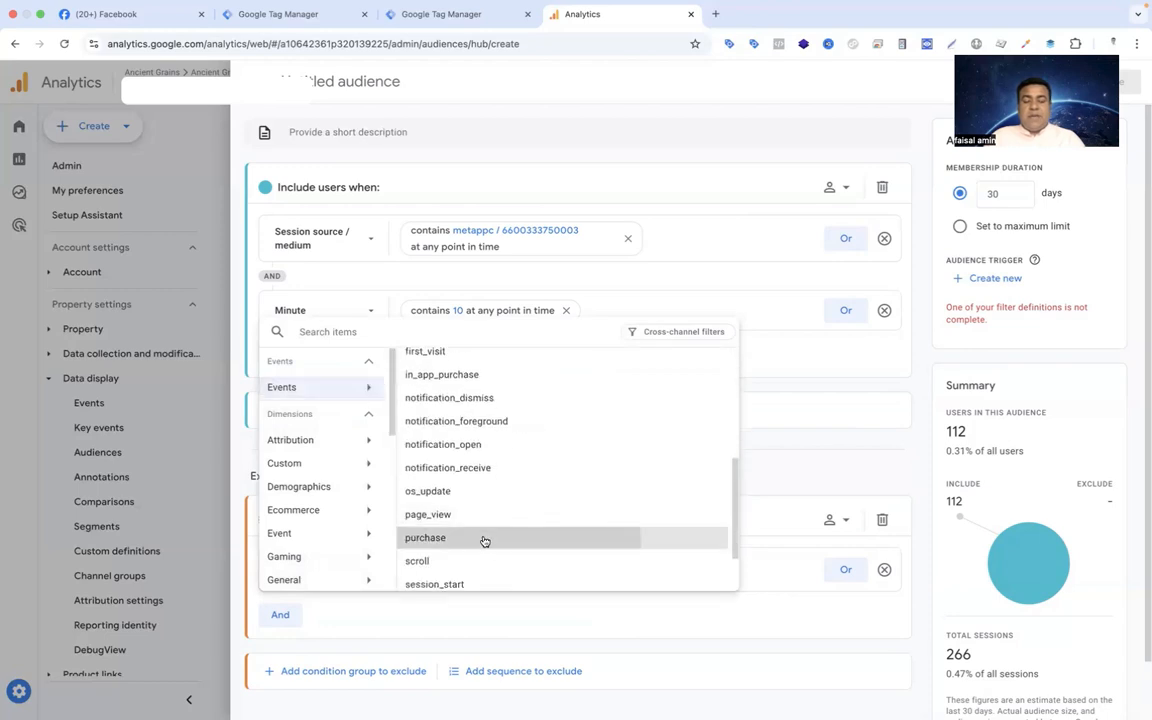
pyautogui.click(482, 538)
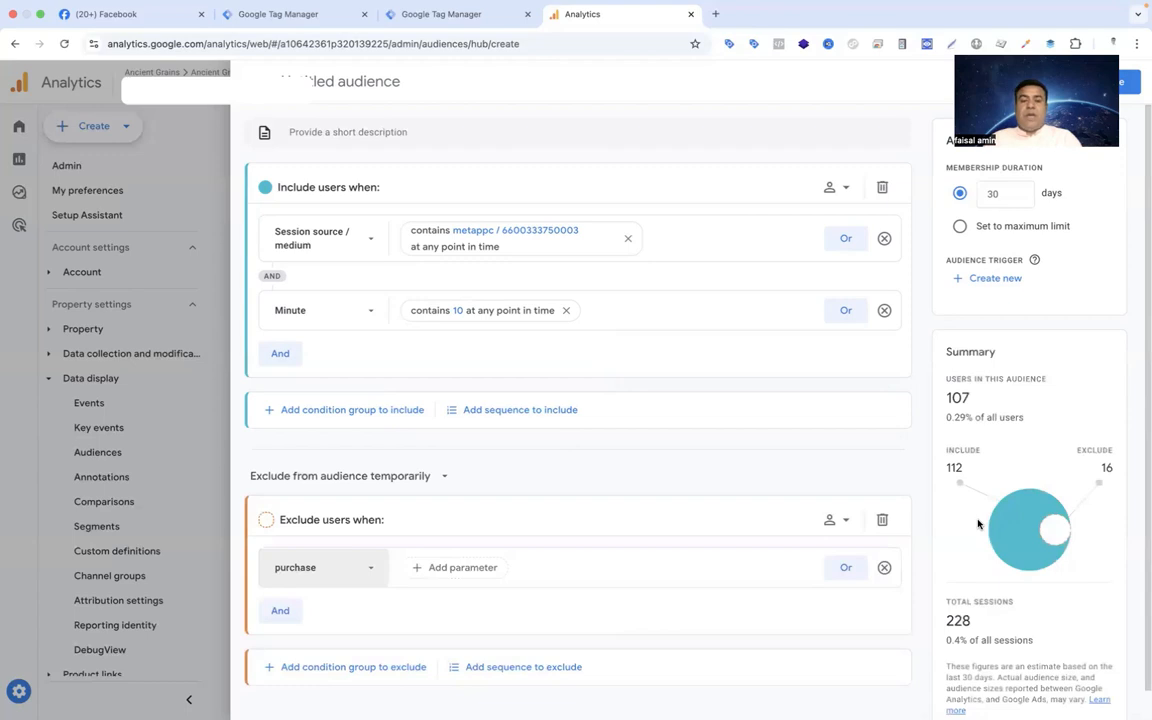
# Name the audience "Facebook User | 10 Min | But Do not Purchase - Last 30 Days".
pyautogui.click(378, 82)
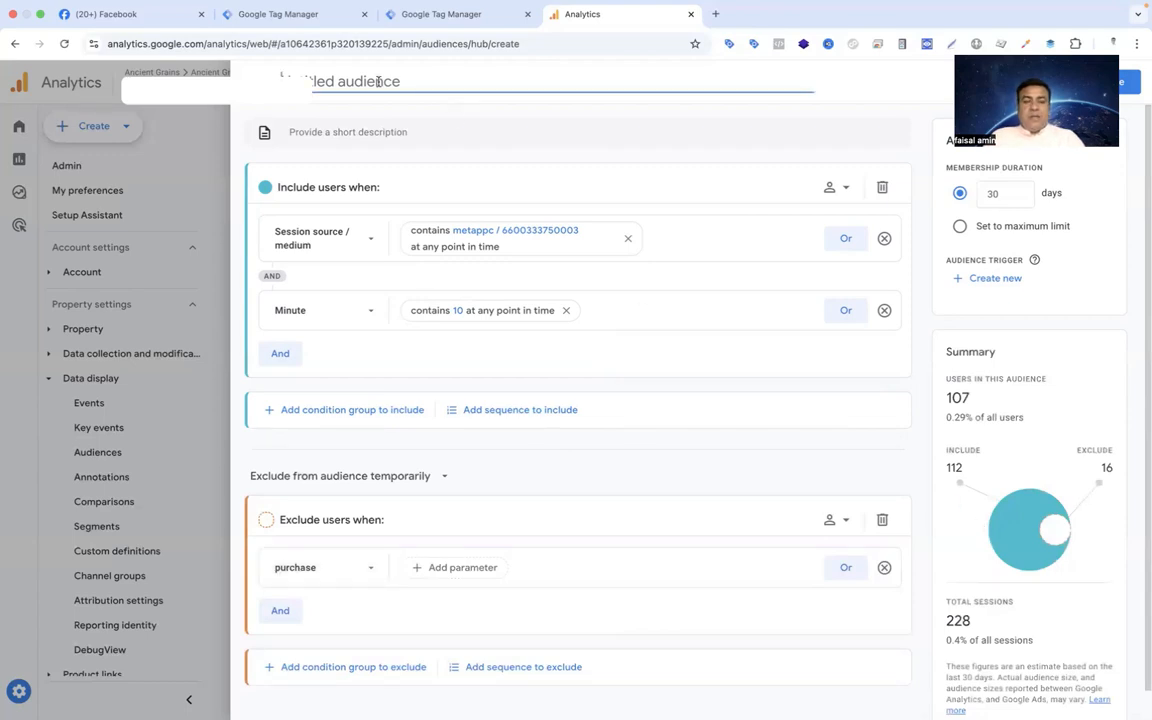
pyautogui.write('Facebook User | 10')
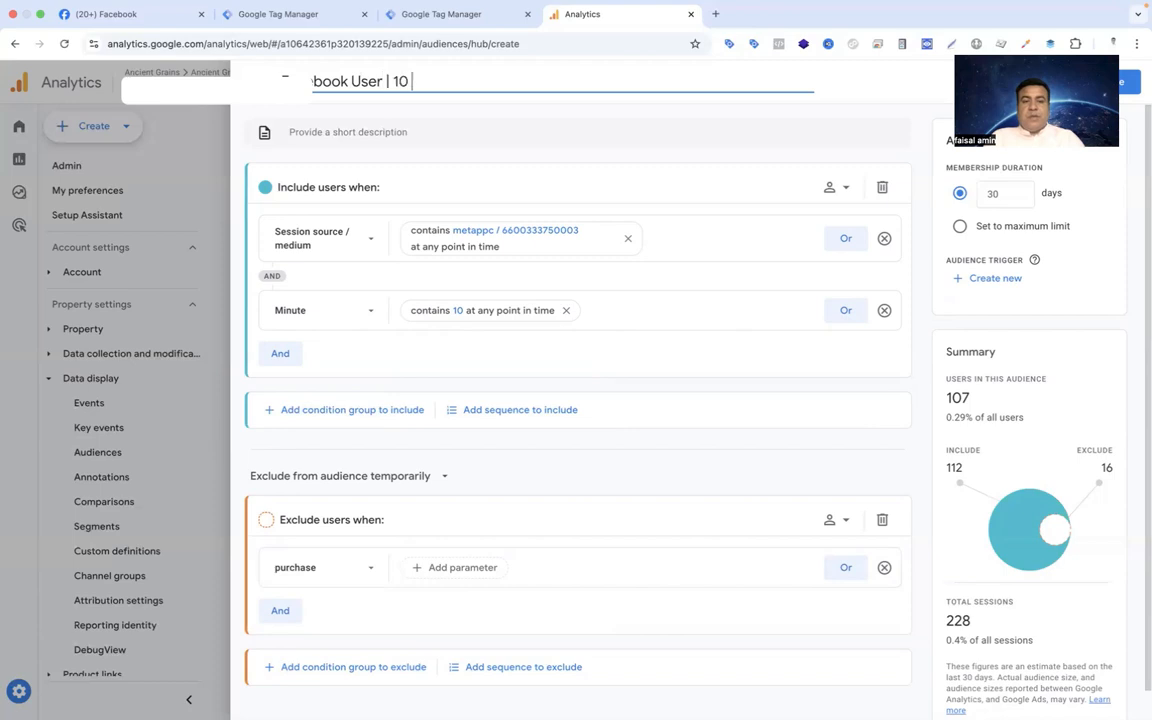
pyautogui.write(' Min | But Do no')
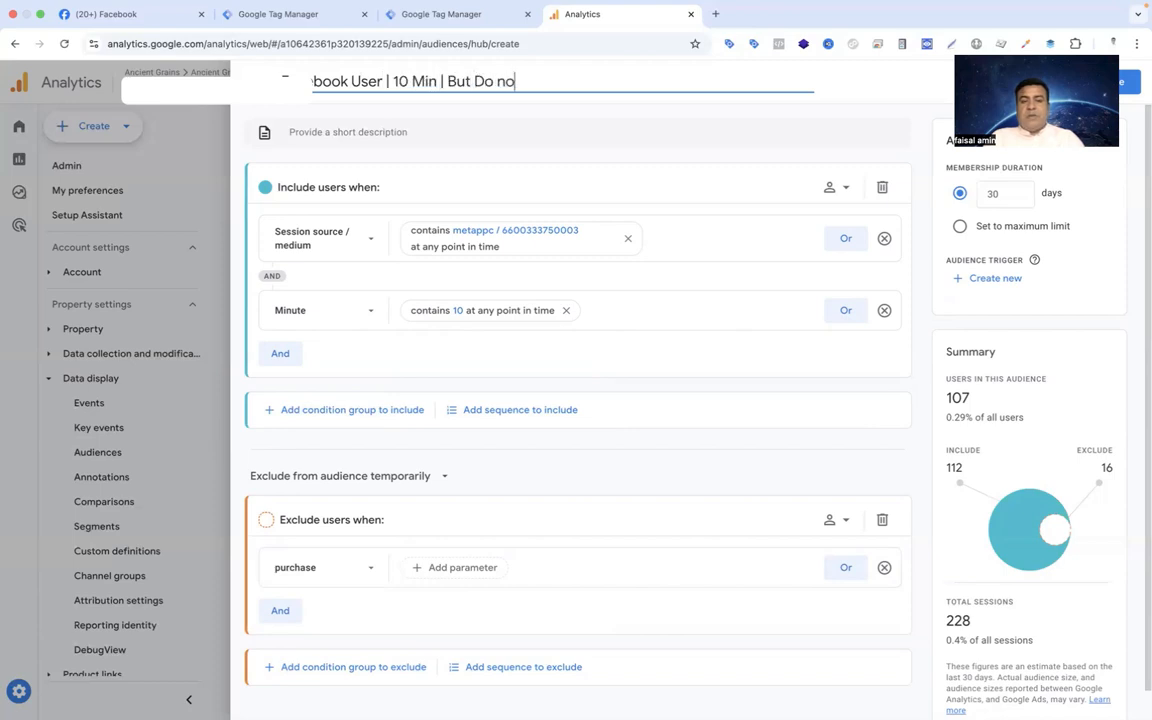
pyautogui.write('t Purchase -')
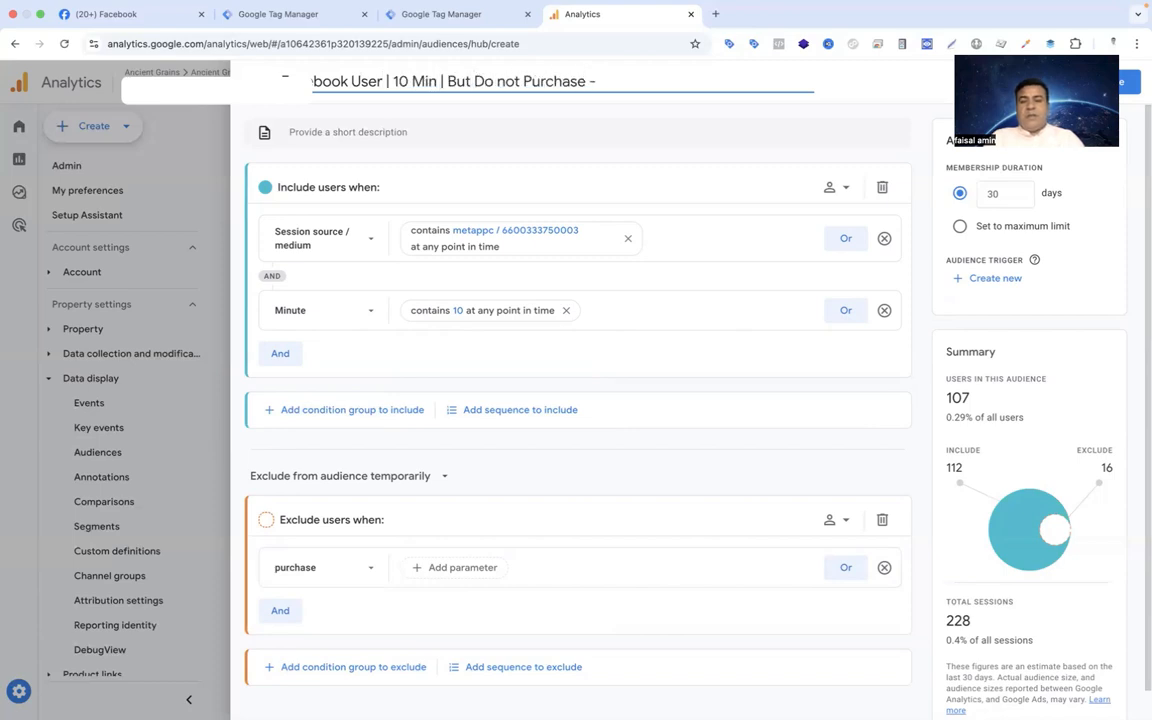
pyautogui.write(' Last 30 ')
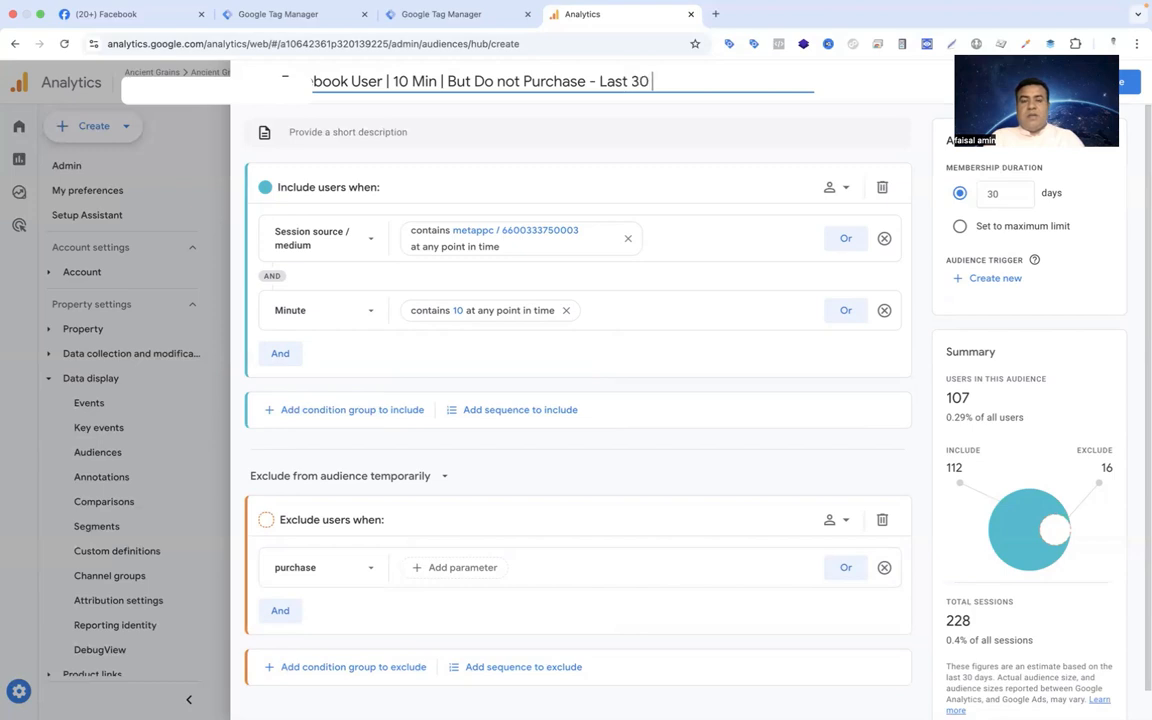
pyautogui.write('Days')
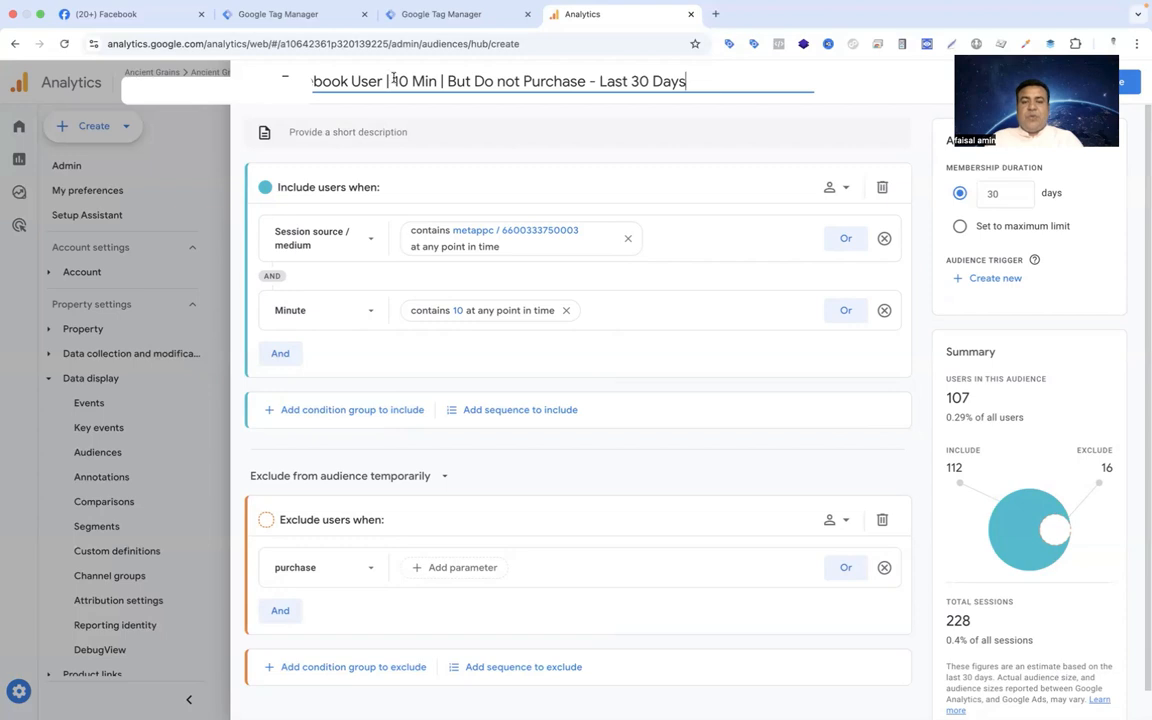
# Replace the Minute condition with an AND condition for the City geography dimension, and remove the purchase exclusion group.
pyautogui.click(884, 311)
pyautogui.click(882, 500)
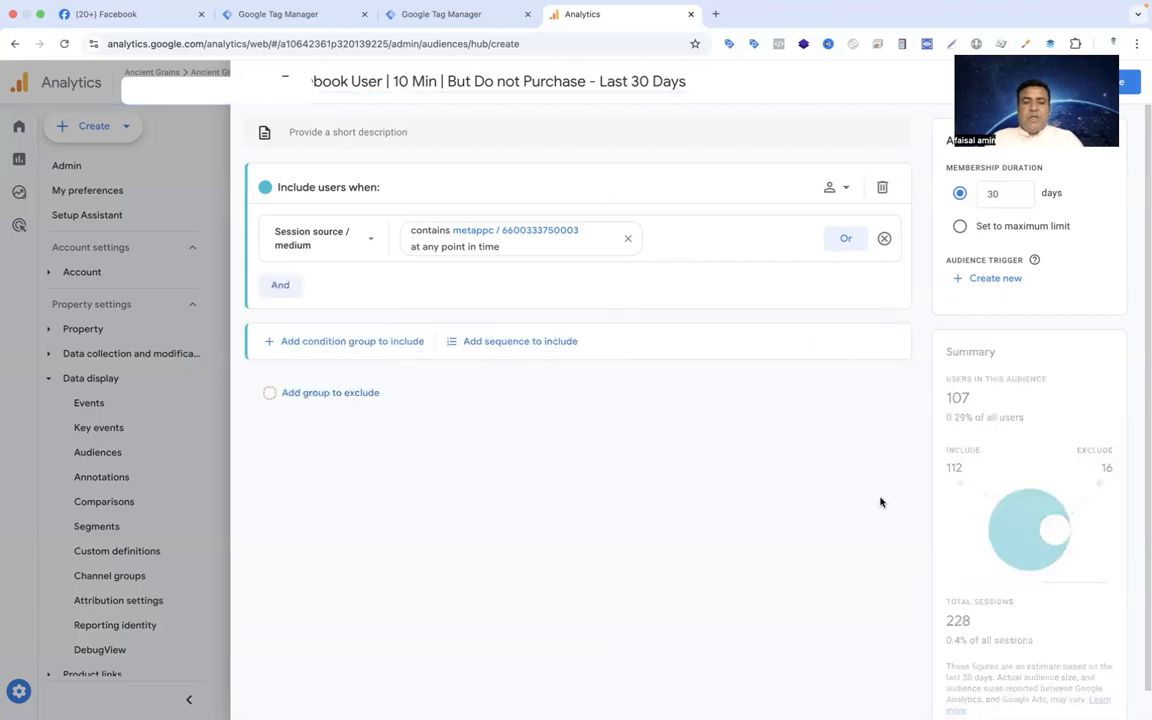
pyautogui.click(280, 285)
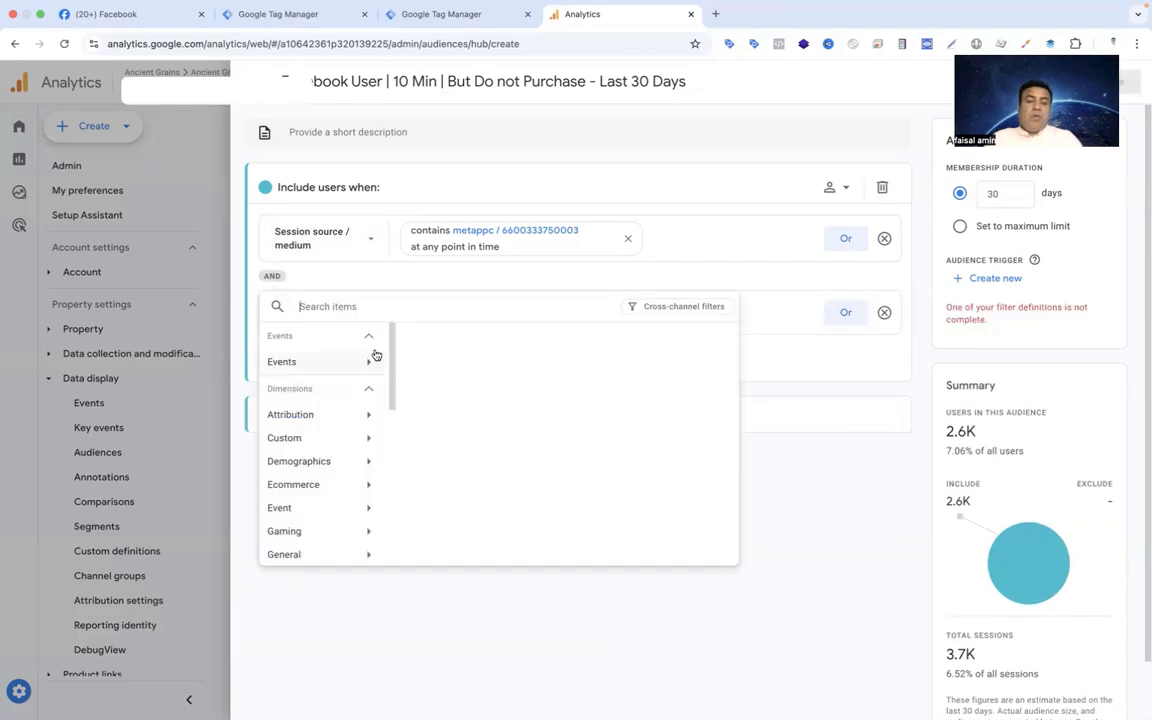
pyautogui.moveTo(393, 368); pyautogui.dragTo(393, 401)
pyautogui.moveTo(367, 484)
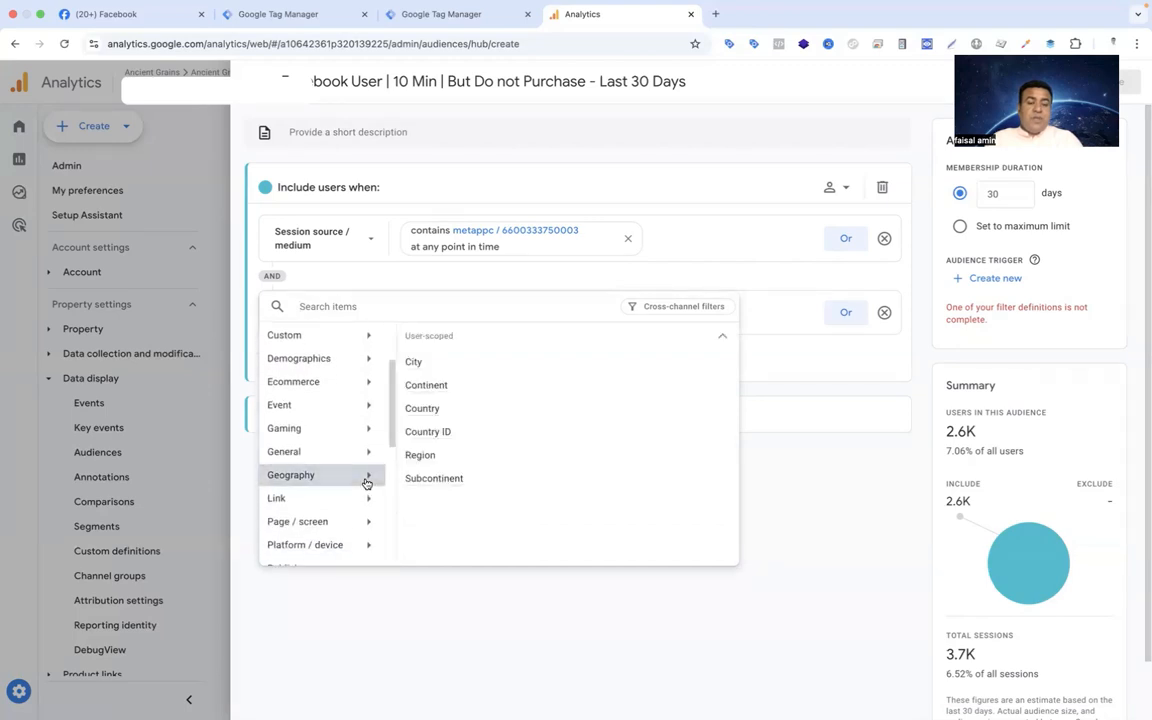
pyautogui.click(414, 362)
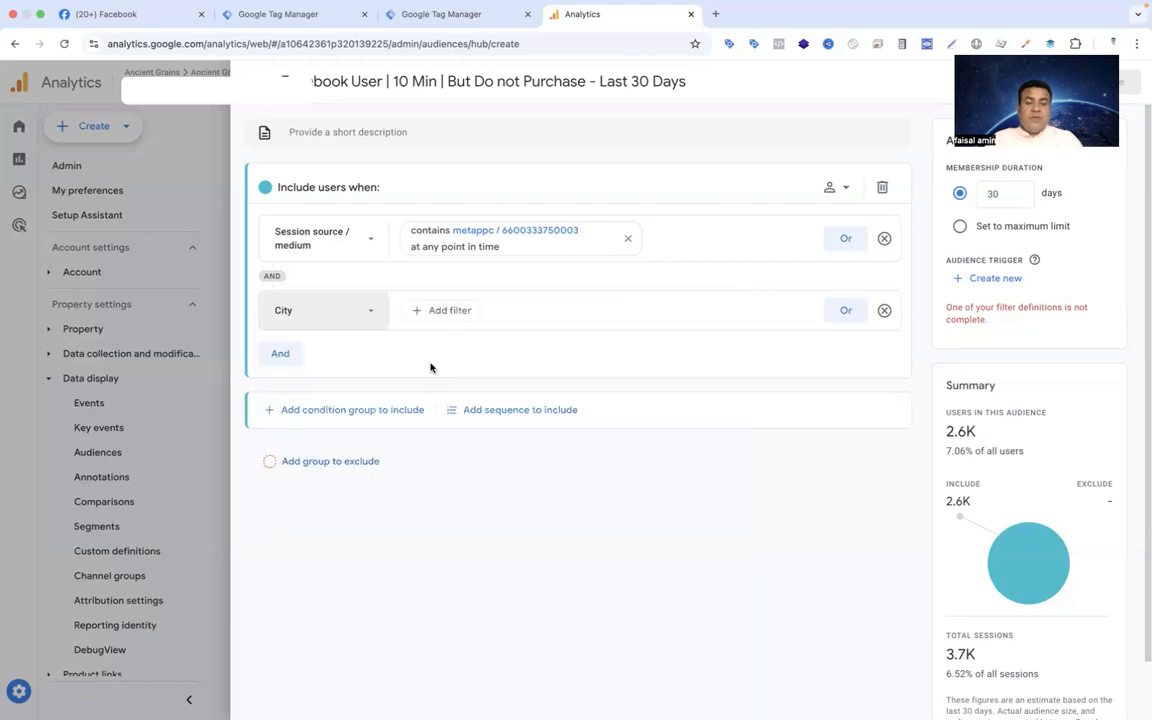
# Filter City to exactly match "Los Angeles, California" at any point in time.
pyautogui.click(447, 310)
pyautogui.click(550, 354)
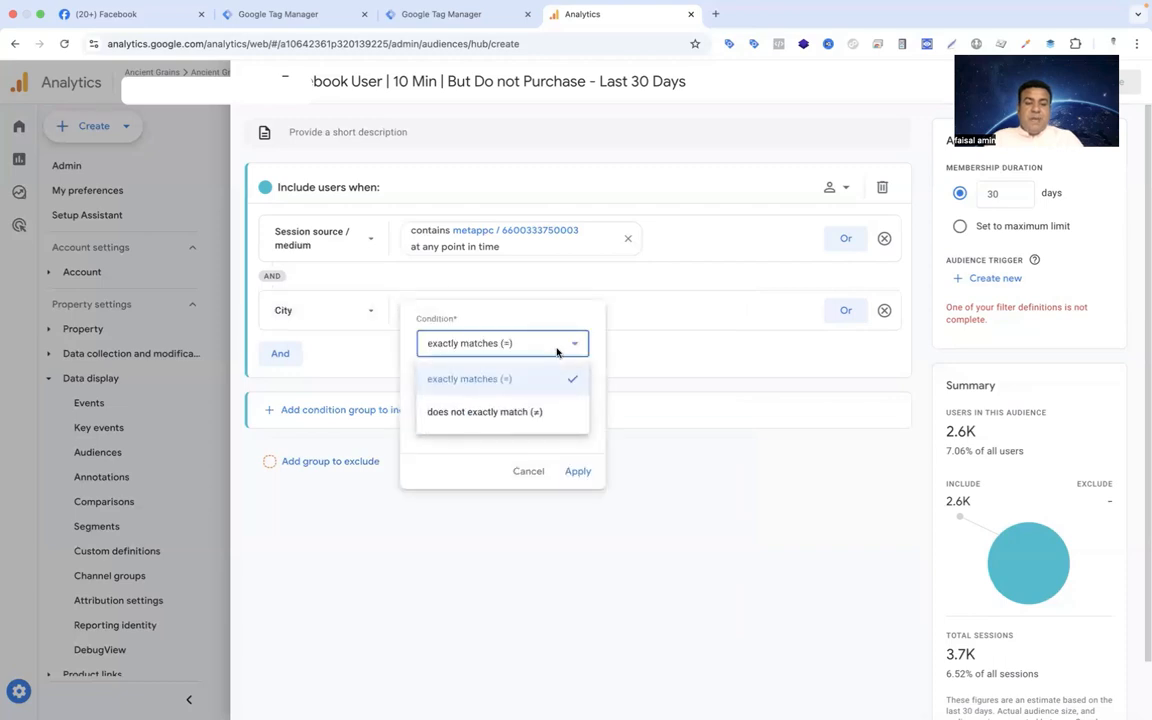
pyautogui.click(487, 398)
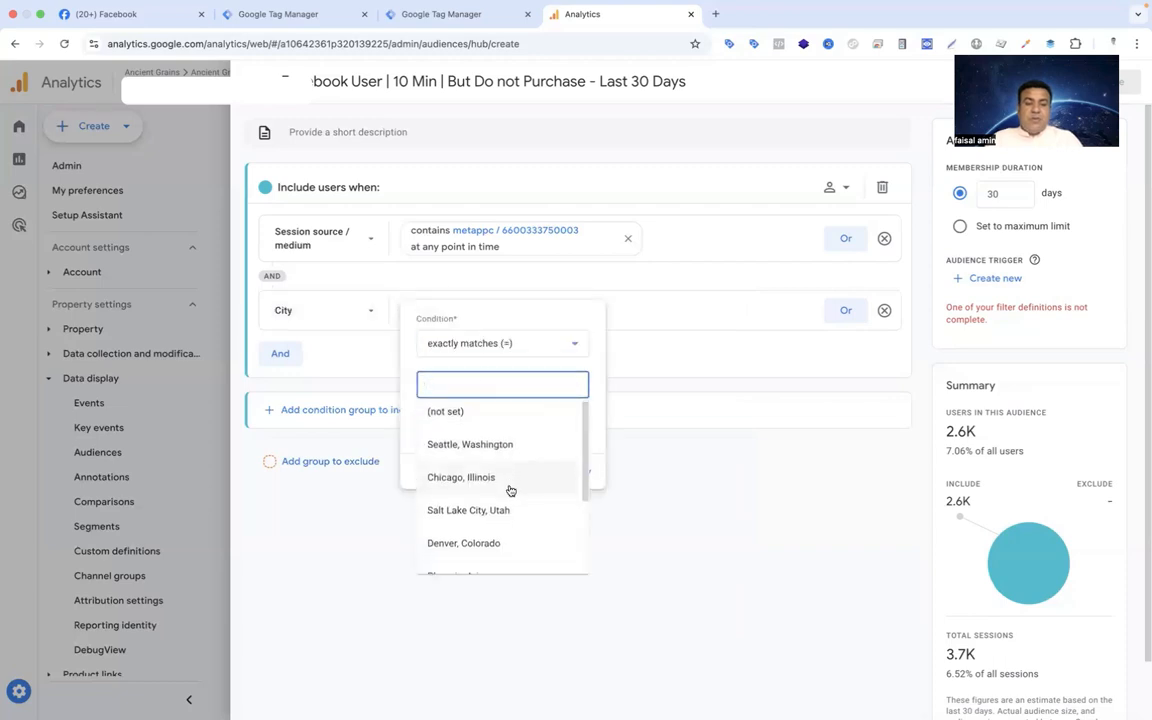
pyautogui.scroll(-3, 509, 489)
pyautogui.scroll(-1, 510, 490)
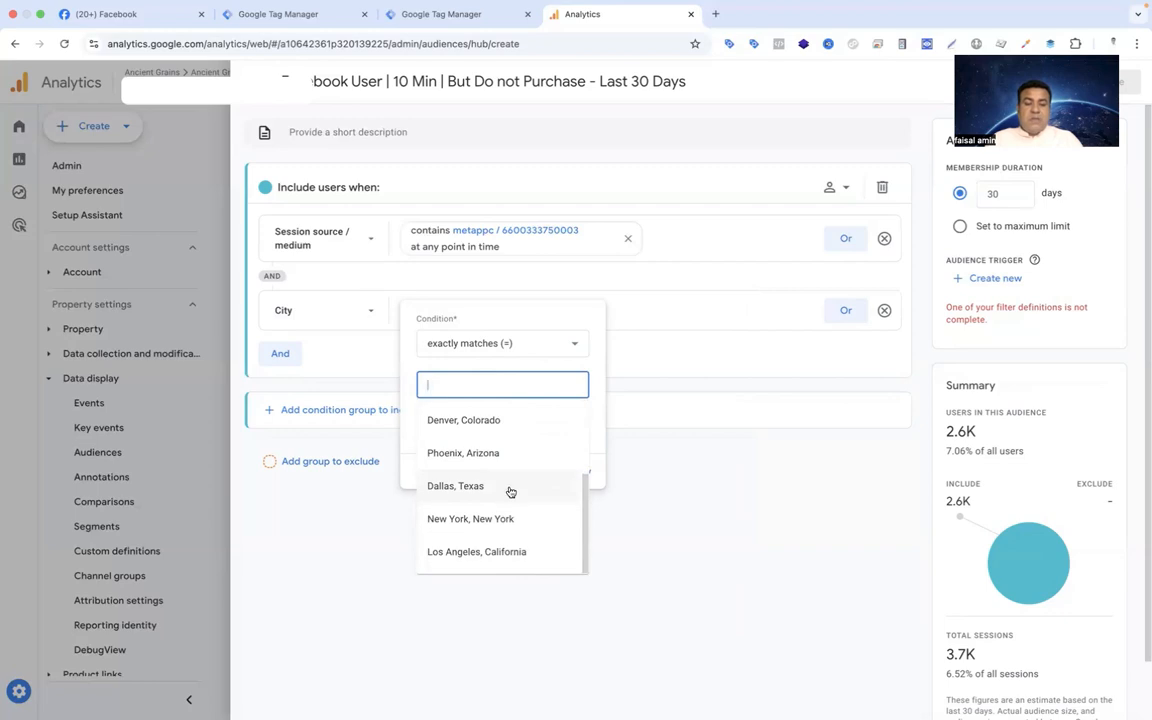
pyautogui.click(480, 548)
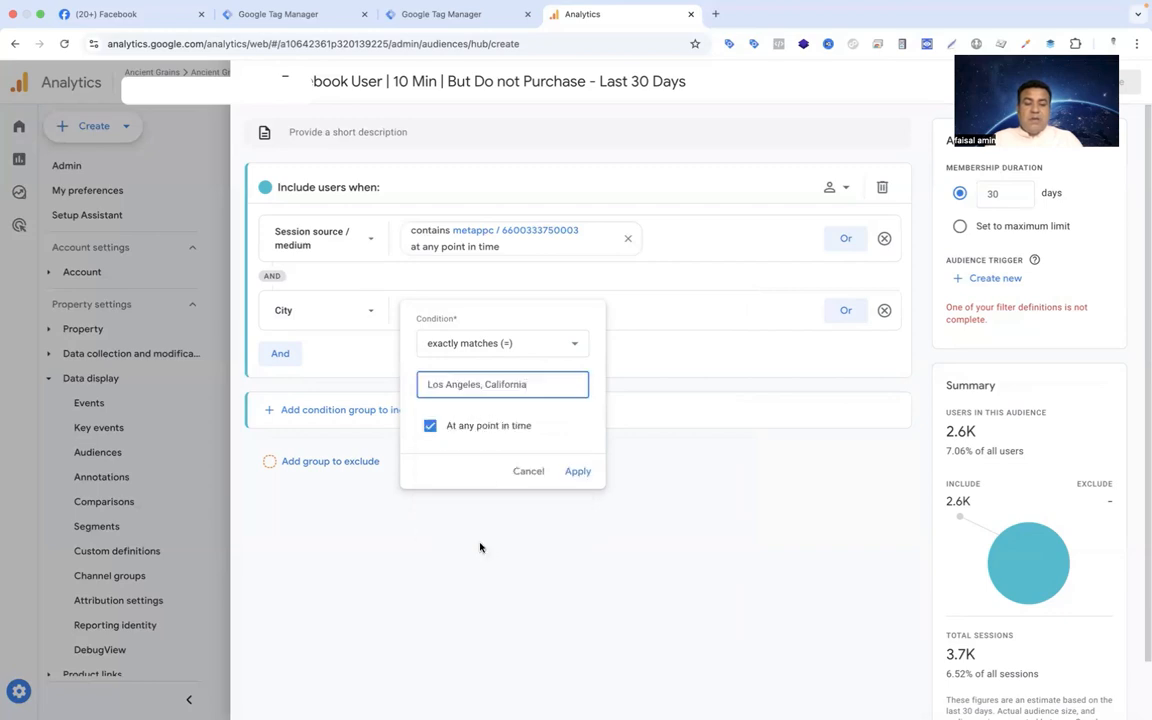
pyautogui.click(576, 473)
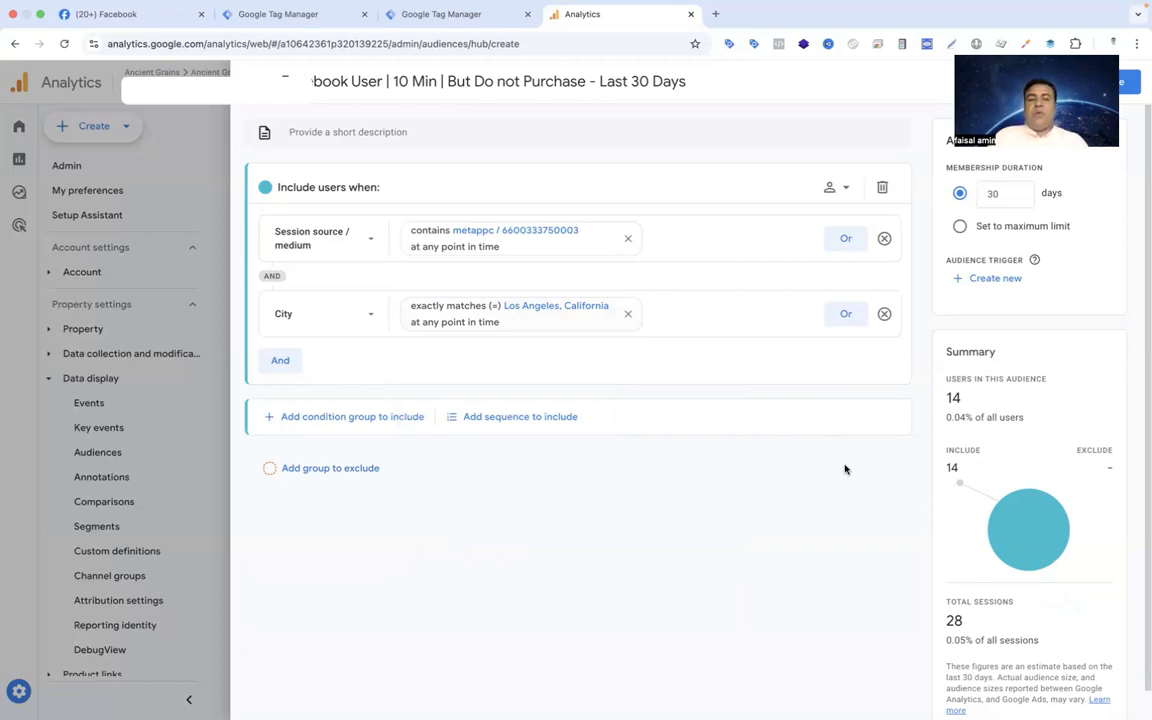
# Replace the City filter with an exact match for "Dallas, Texas" at any point in time.
pyautogui.click(628, 314)
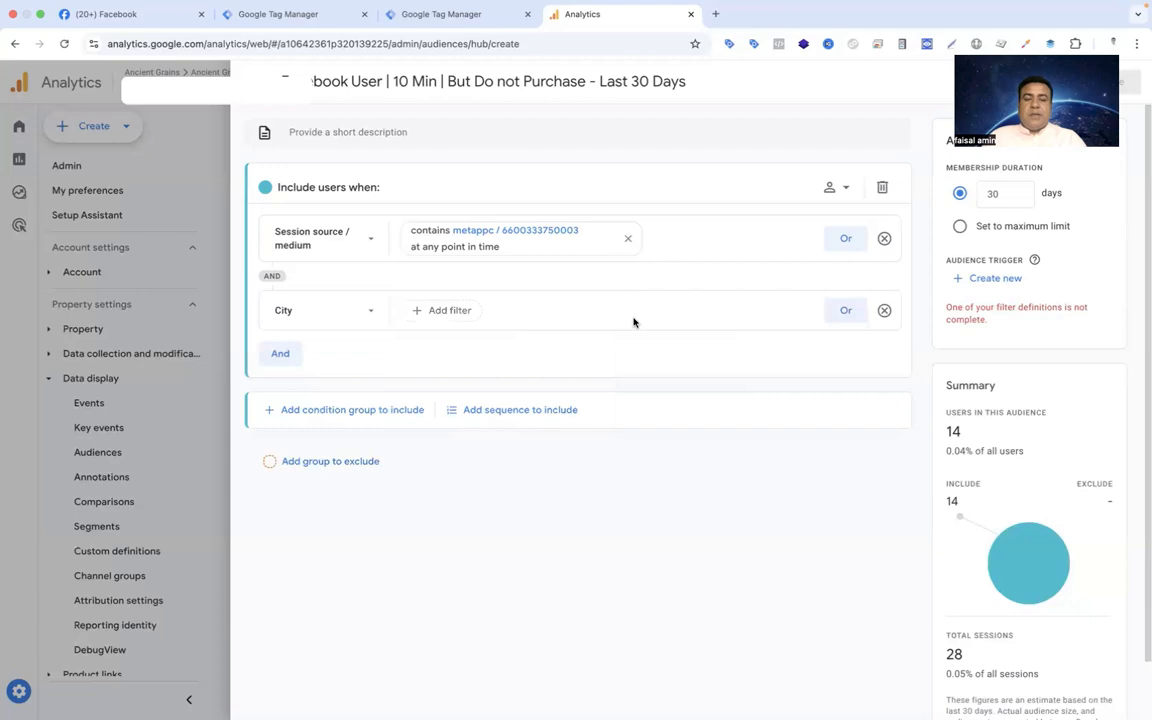
pyautogui.click(439, 308)
pyautogui.click(491, 383)
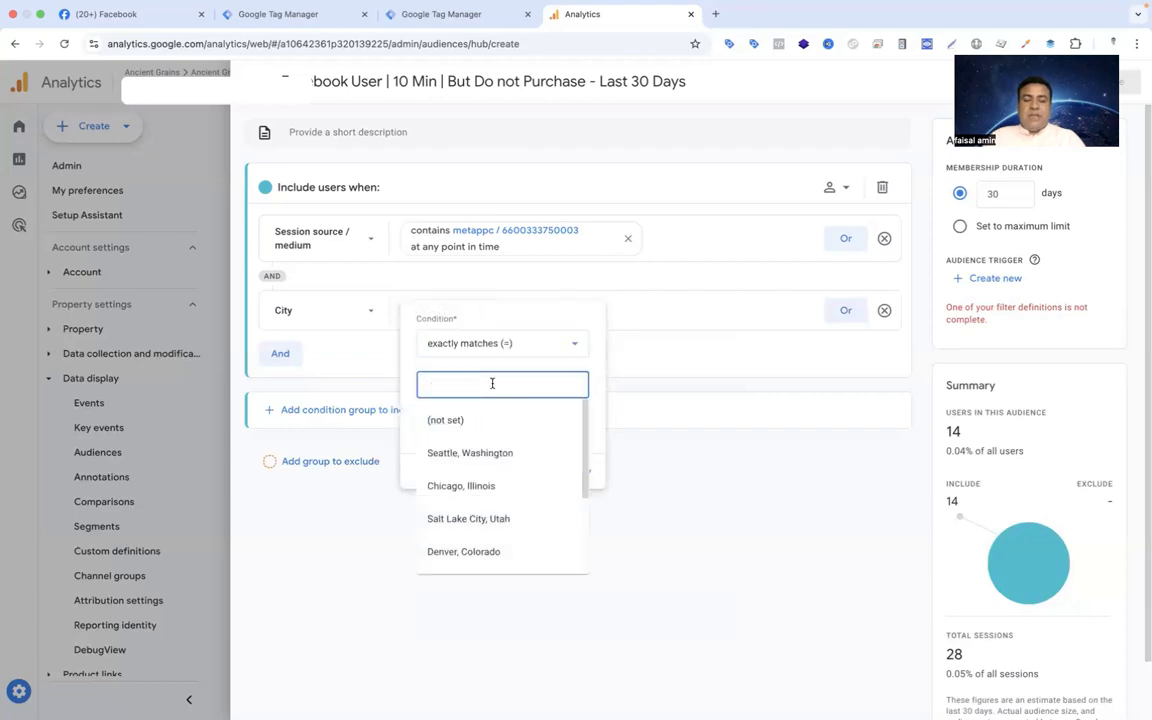
pyautogui.scroll(-2, 513, 488)
pyautogui.click(513, 488)
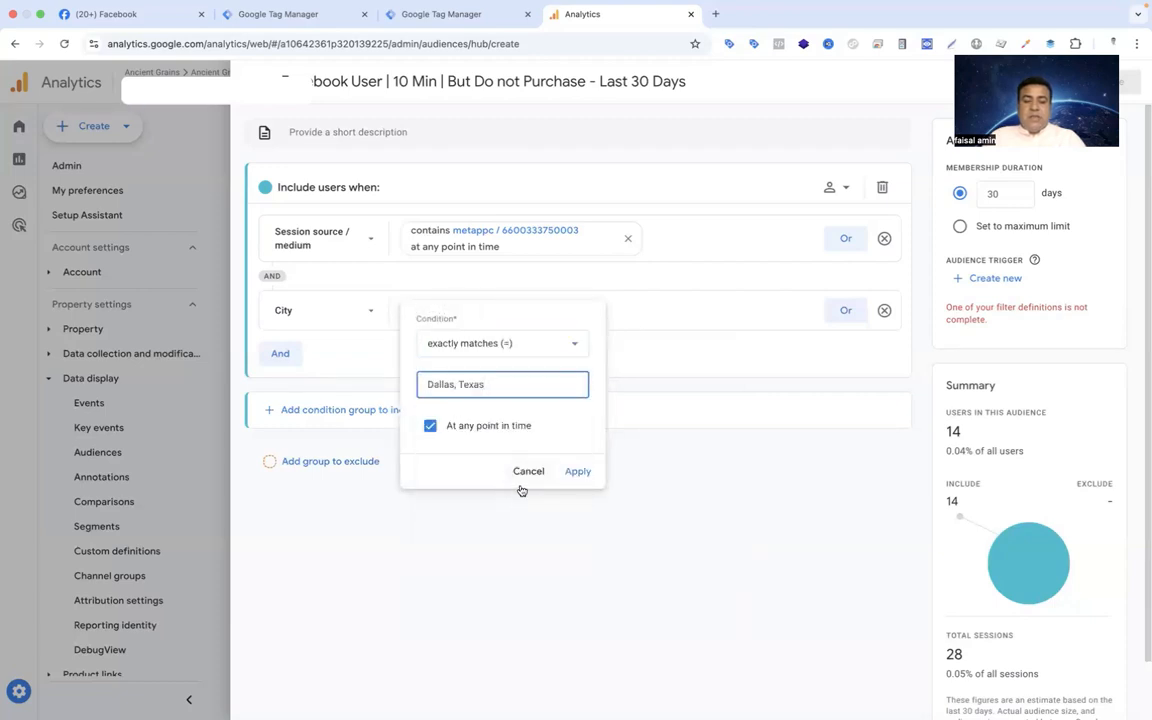
pyautogui.click(578, 481)
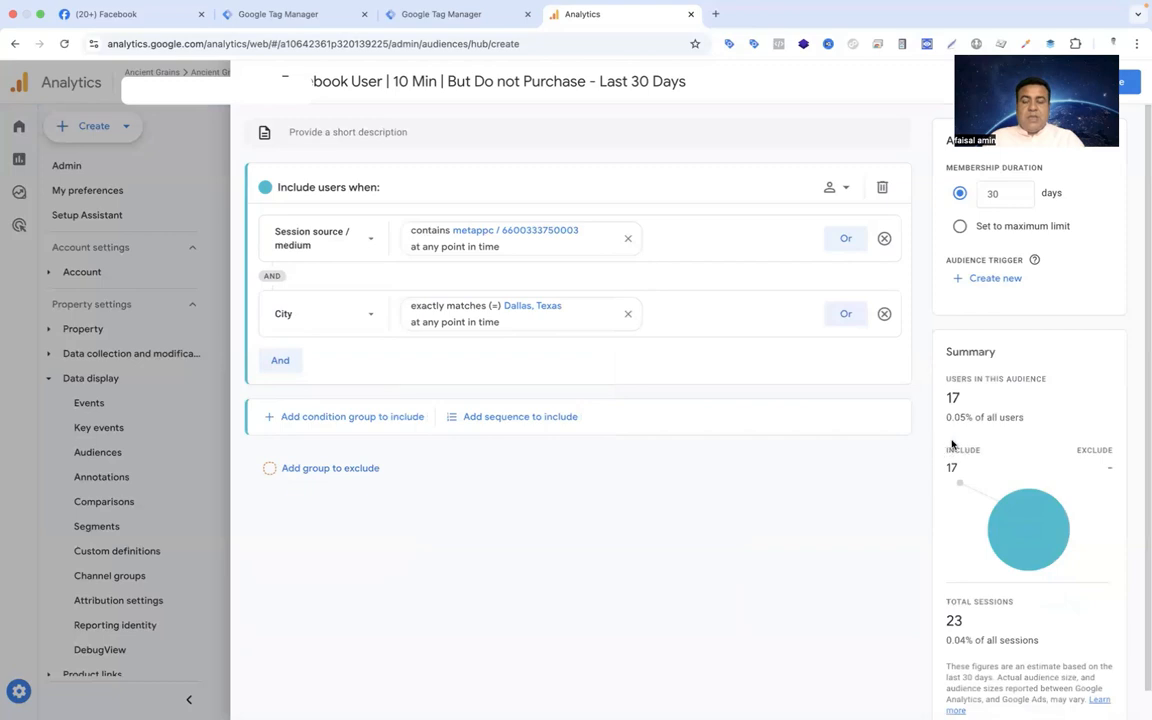
# Change the City filter to exactly match "New York, New York" at any point in time.
pyautogui.click(628, 314)
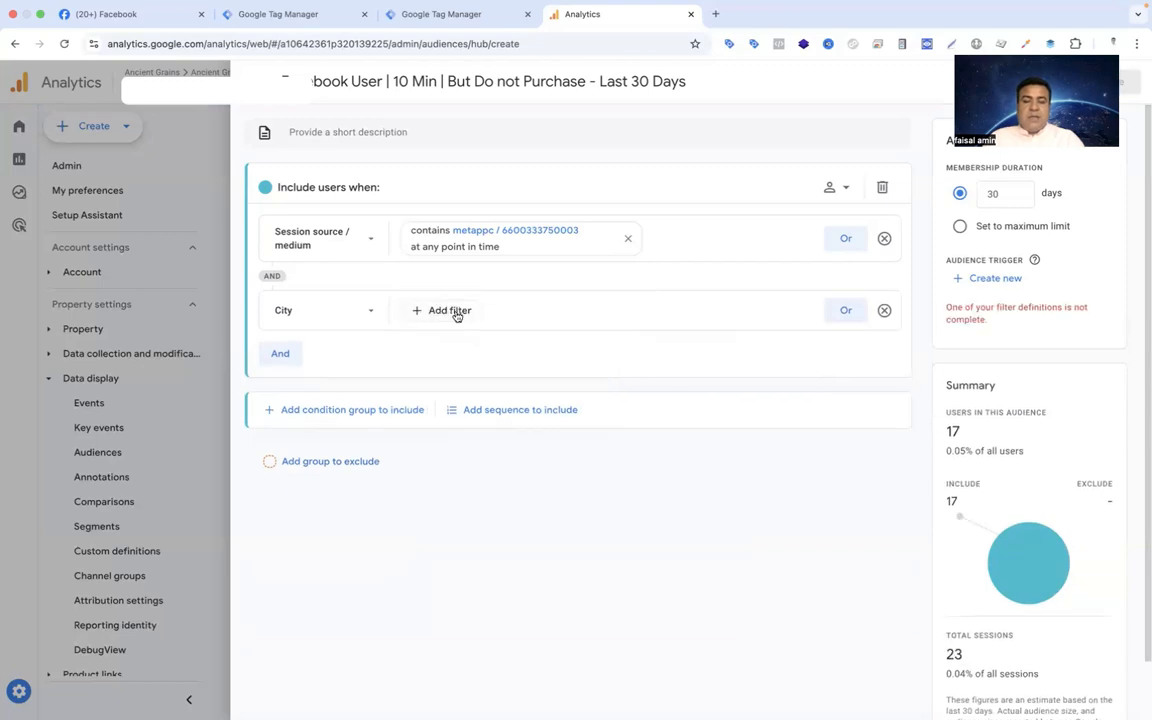
pyautogui.click(452, 313)
pyautogui.scroll(-2, 497, 517)
pyautogui.click(497, 517)
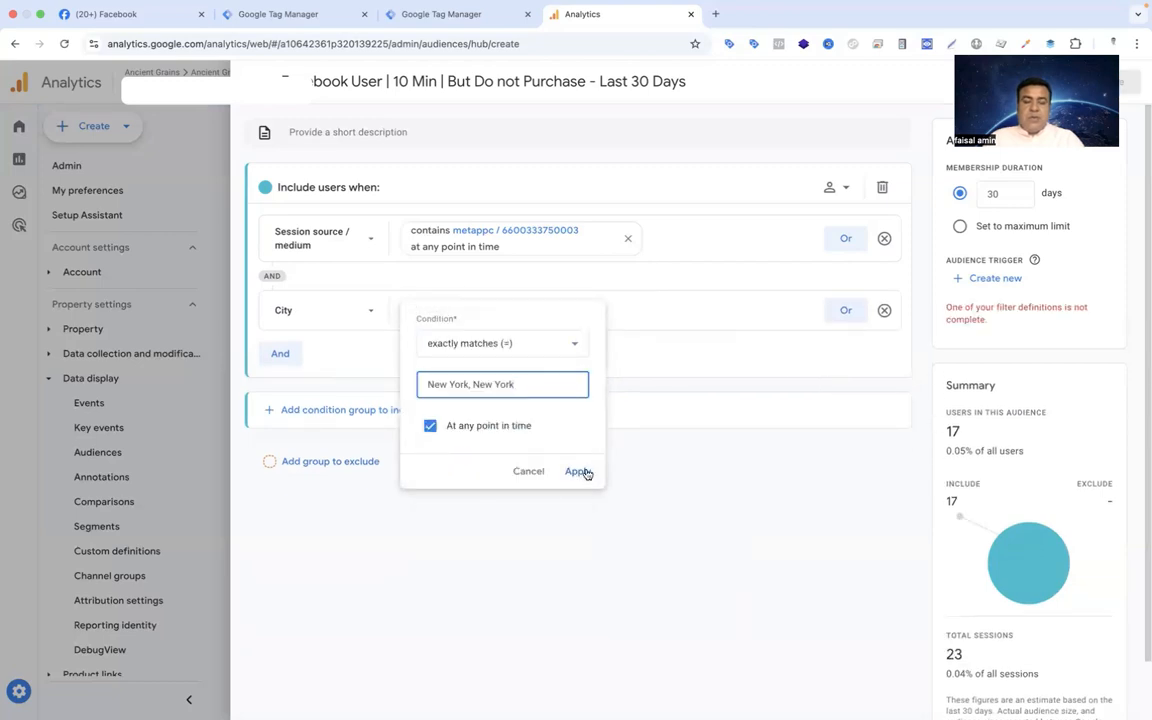
pyautogui.click(583, 471)
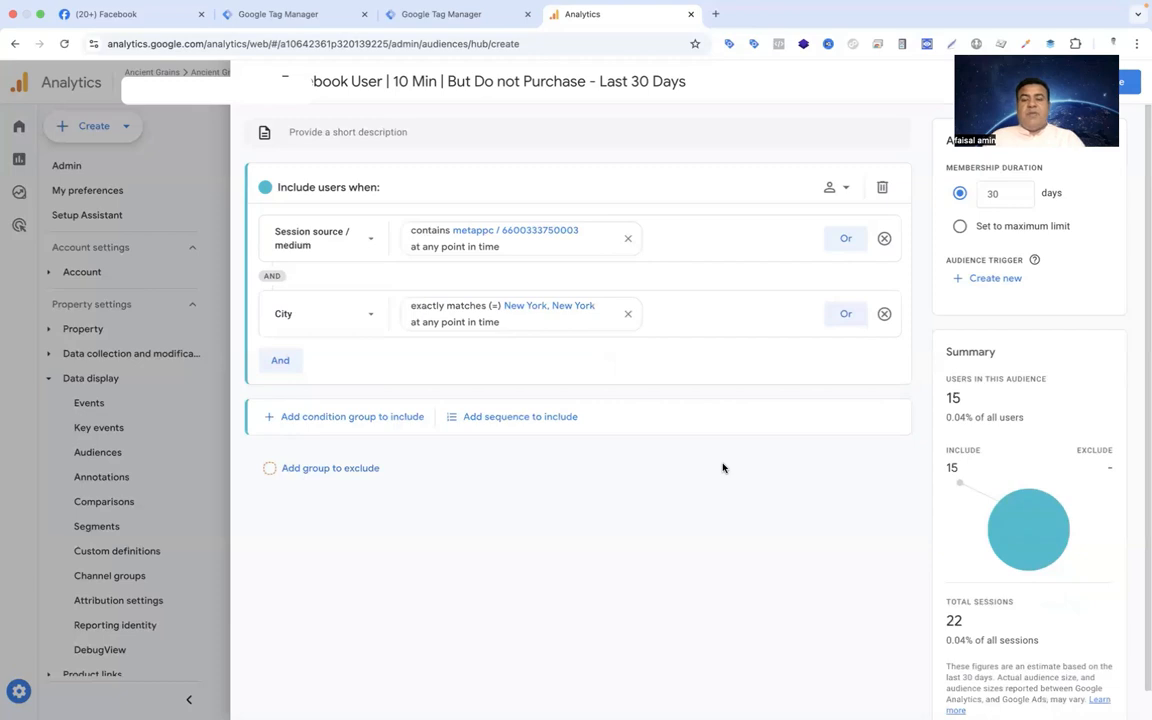
# Leave the audience builder without saving and open the property's Google Ads links.
pyautogui.click(256, 82)
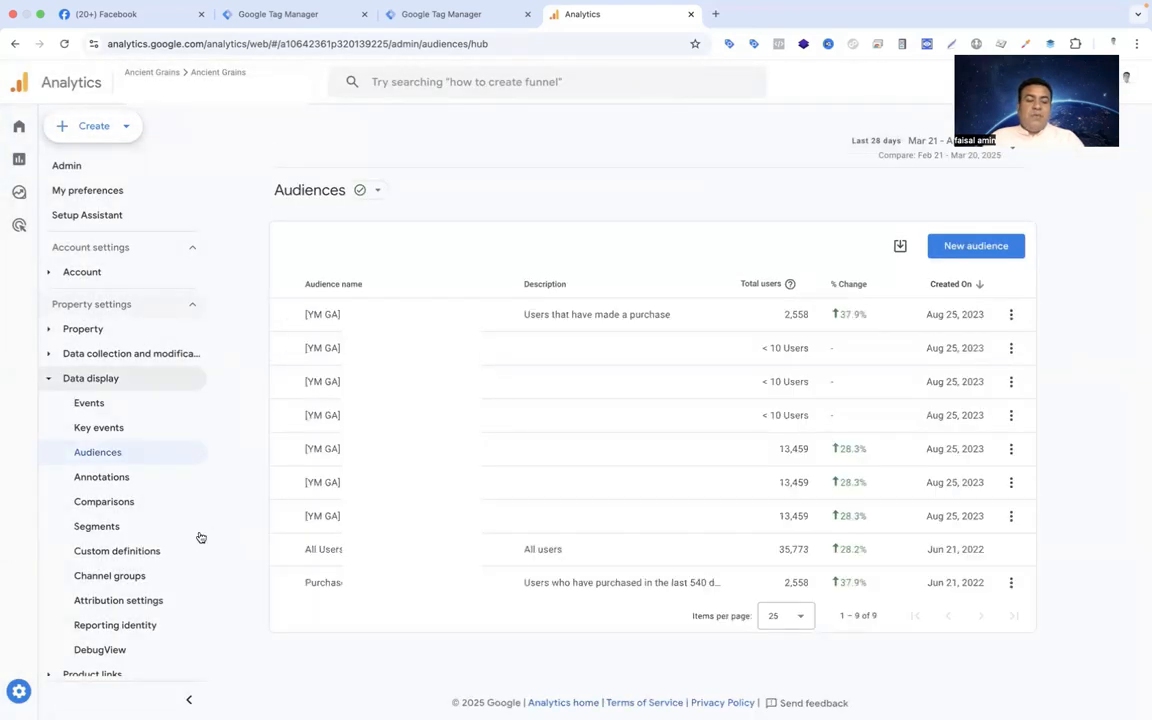
pyautogui.scroll(-1, 170, 590)
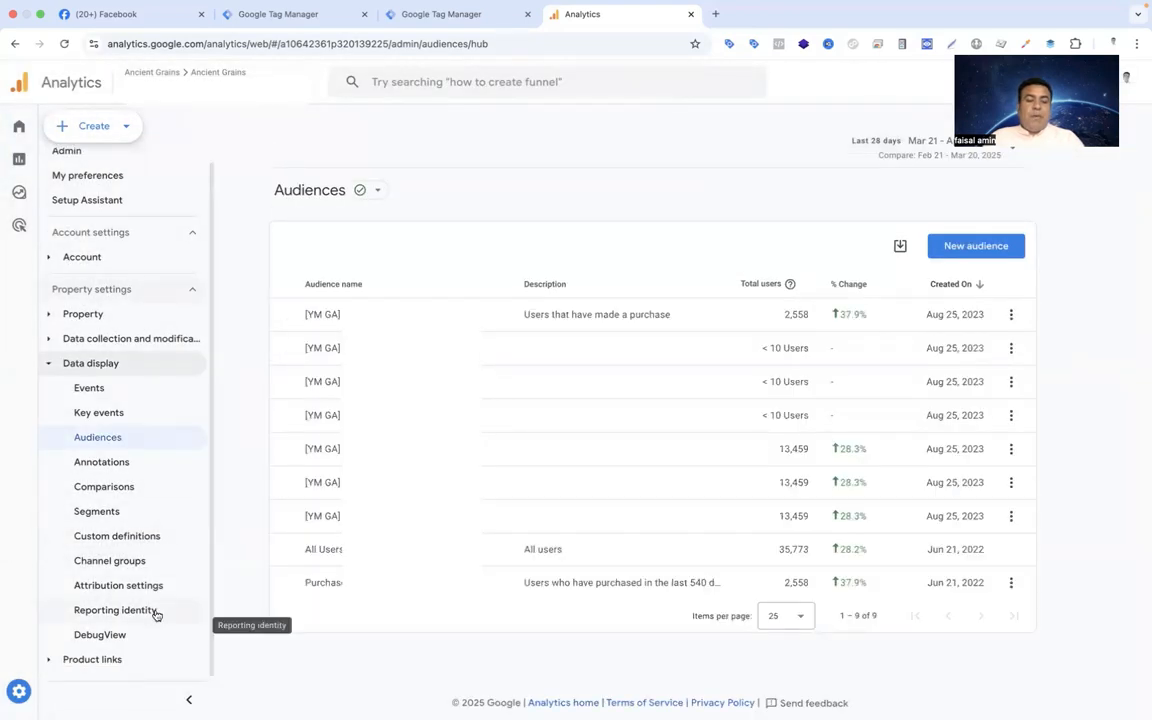
pyautogui.click(77, 652)
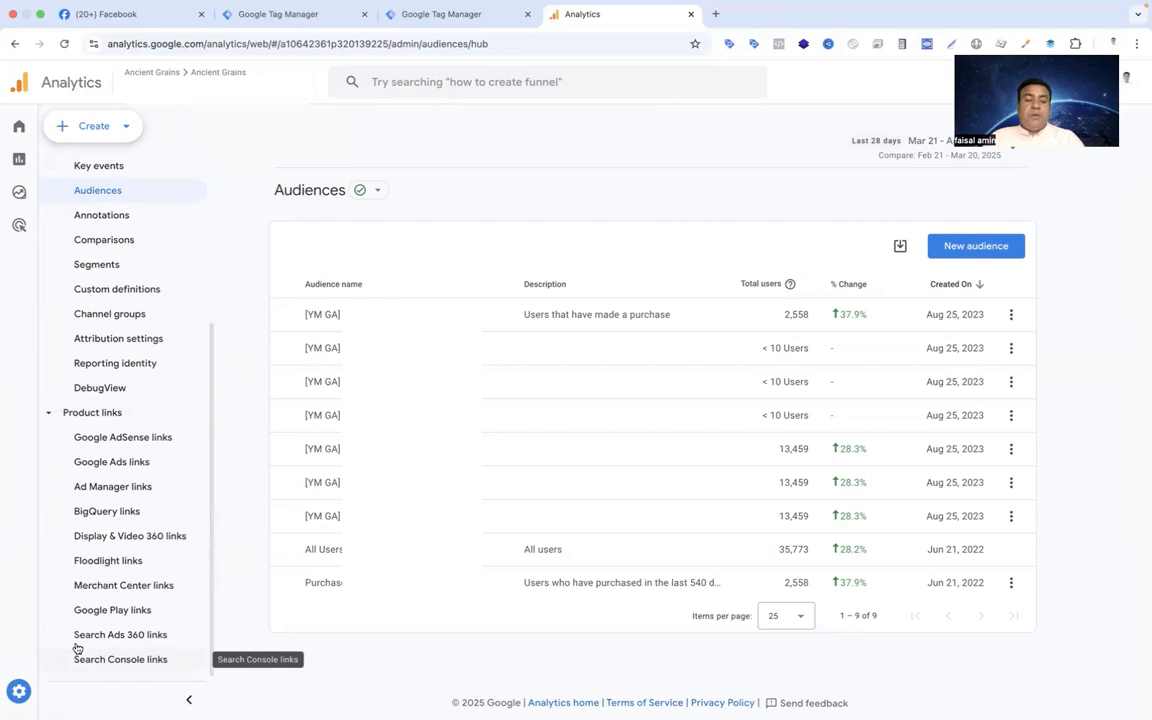
pyautogui.click(107, 468)
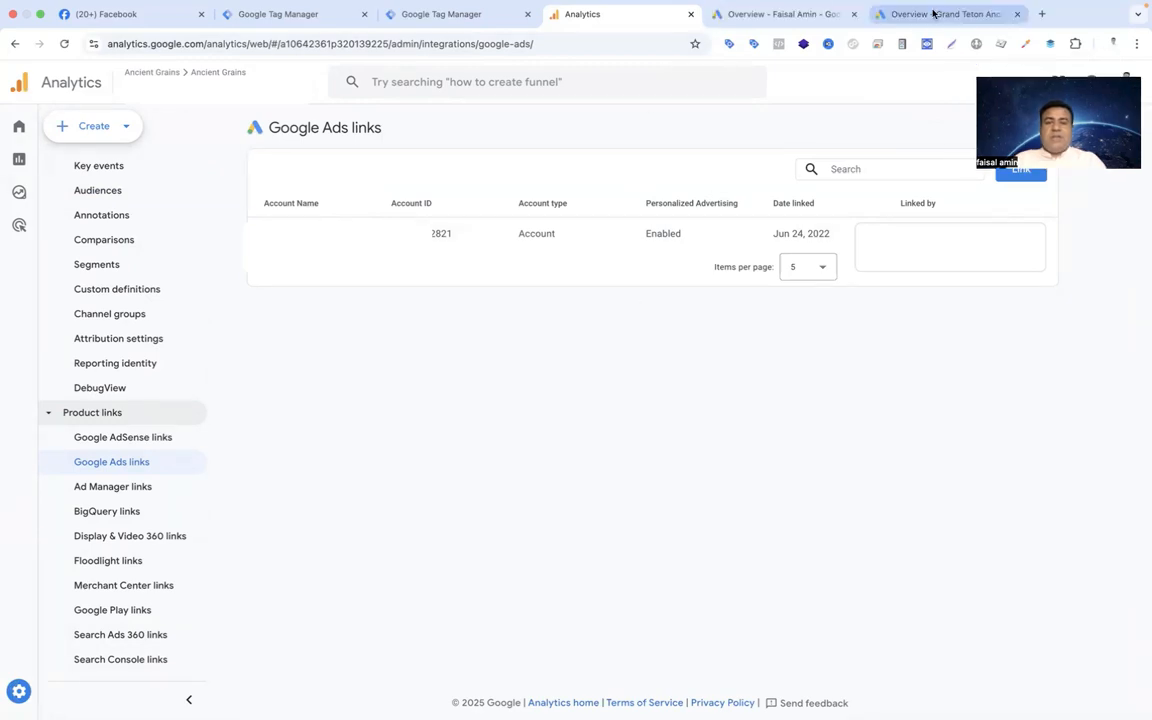
# Switch to the linked Google Ads account and examine the data segments in the shared library's Audience manager.
pyautogui.click(933, 14)
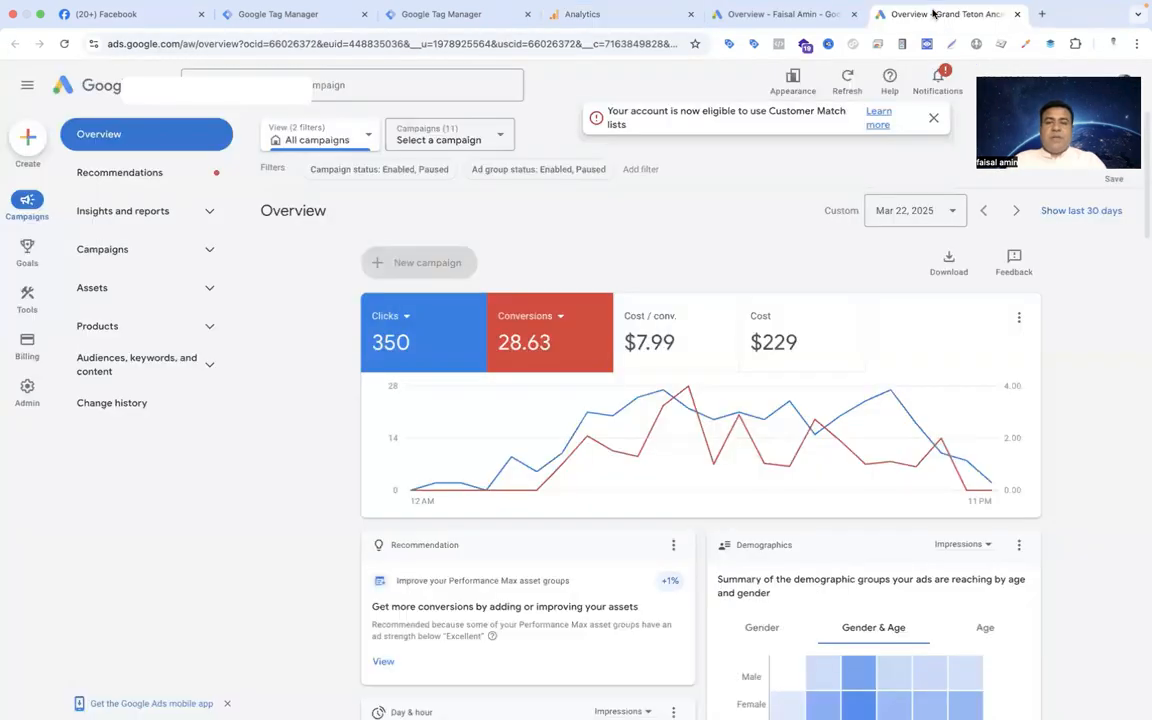
pyautogui.click(27, 294)
pyautogui.click(109, 249)
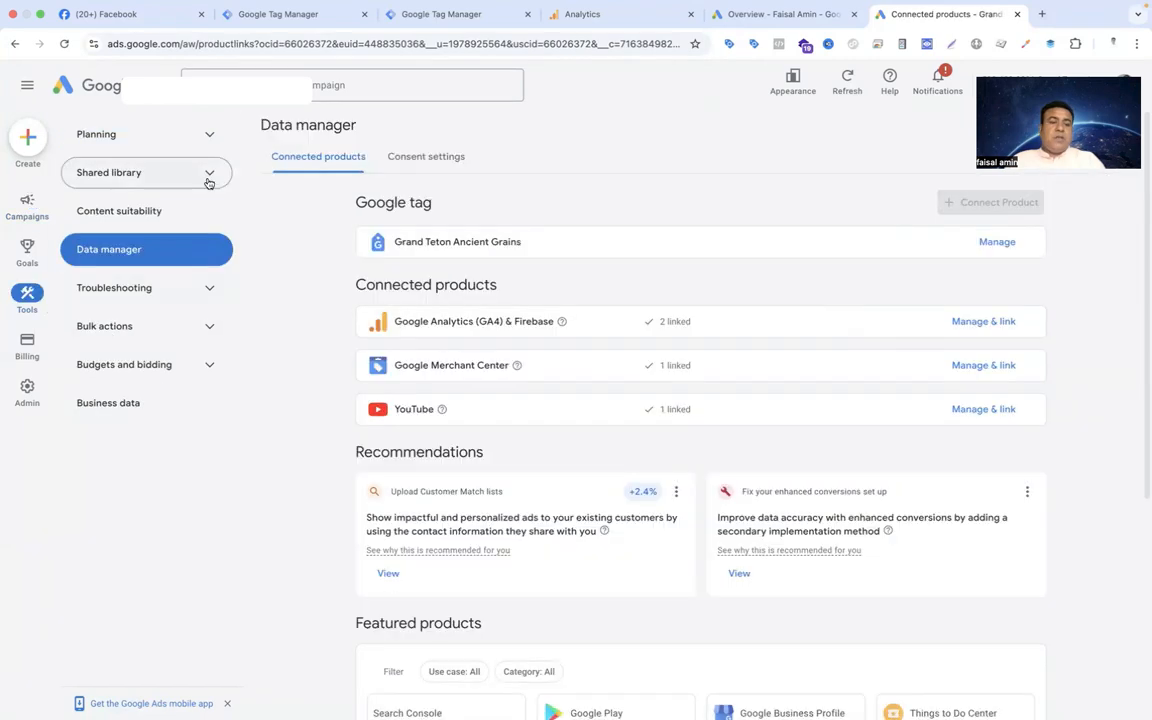
pyautogui.click(209, 180)
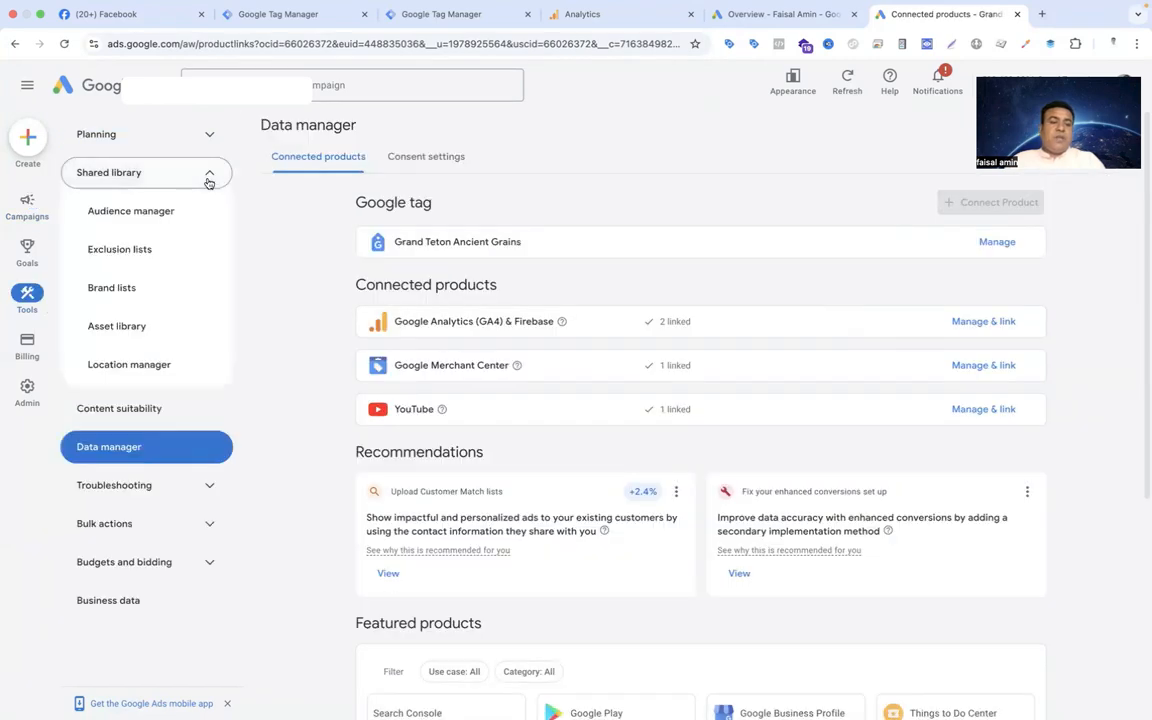
pyautogui.click(140, 216)
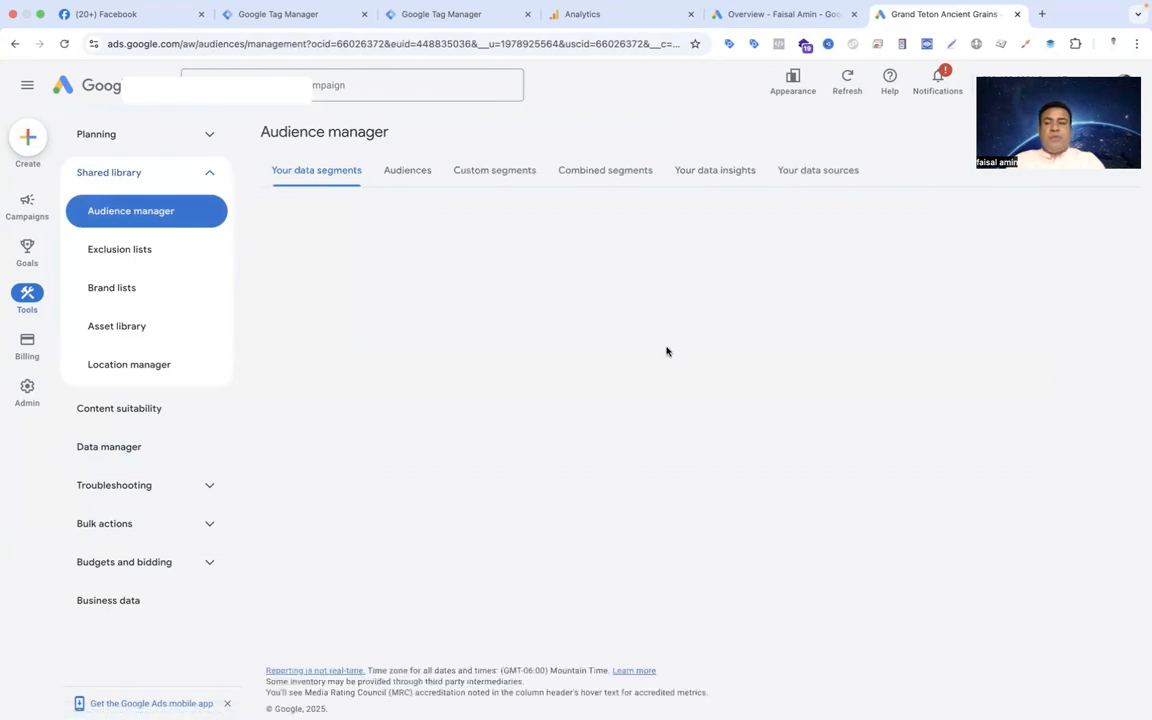
pyautogui.scroll(-2, 594, 404)
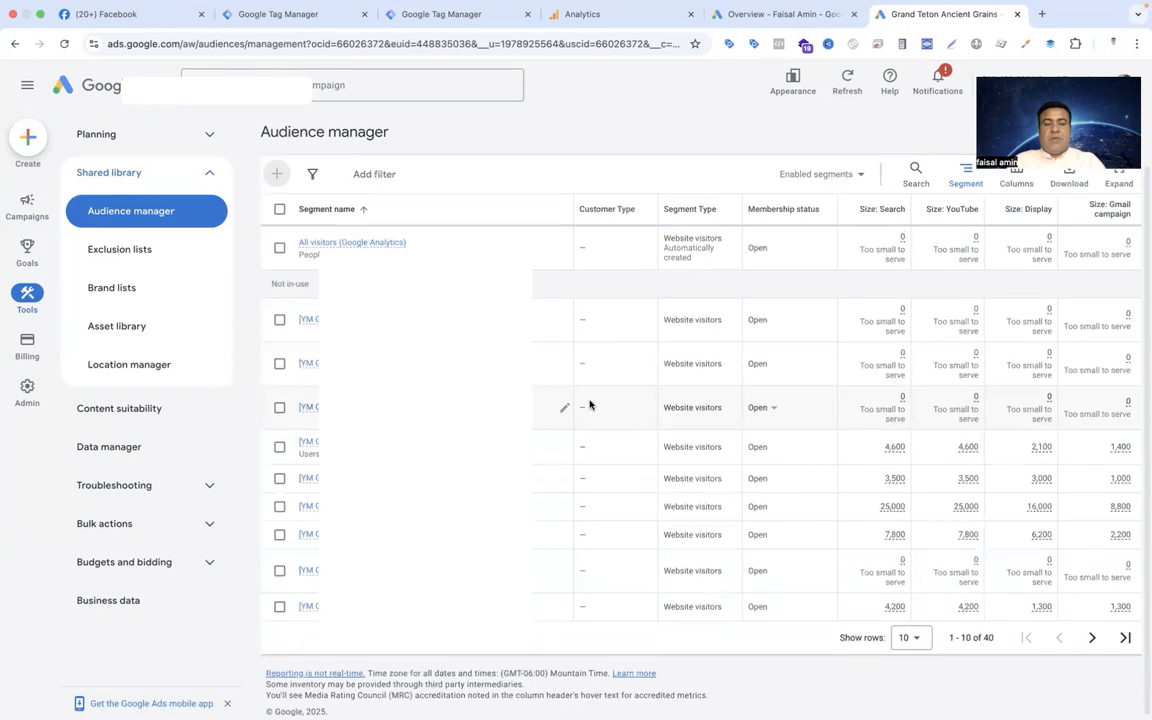
pyautogui.scroll(2, 588, 404)
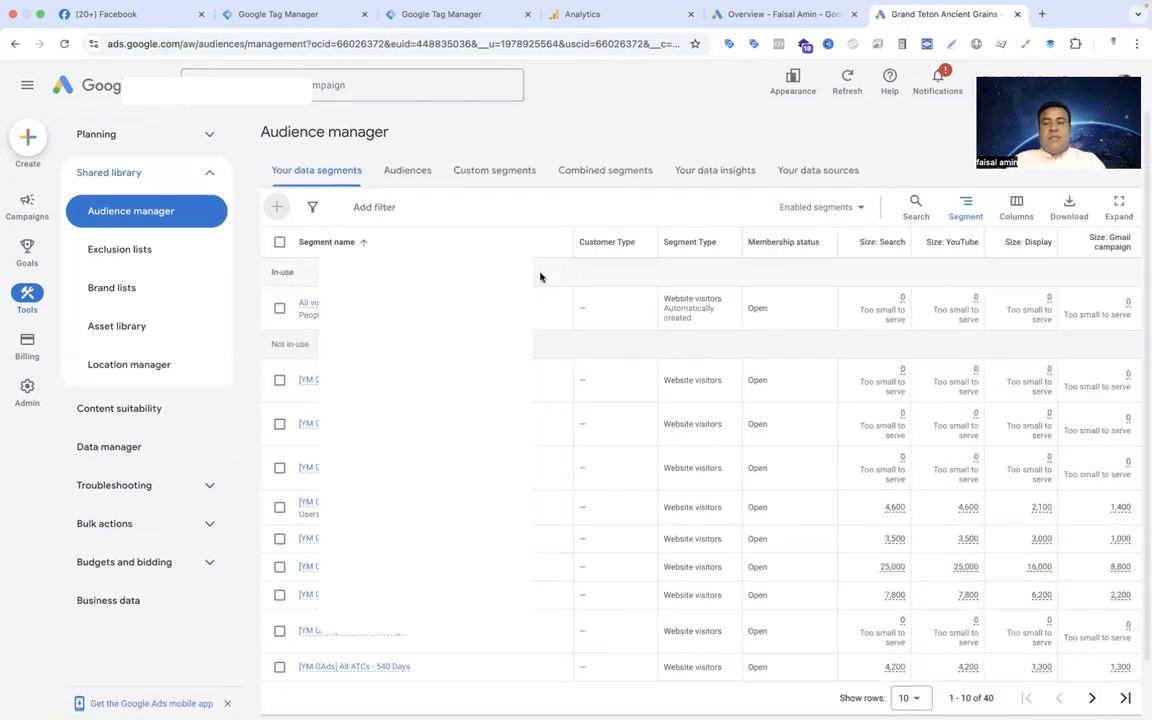